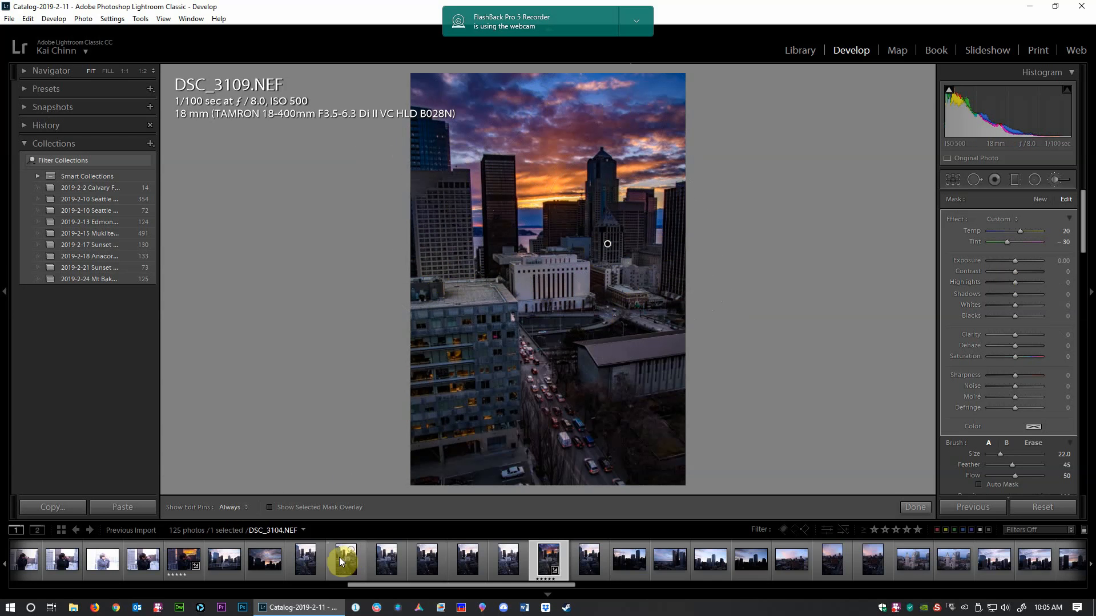
Show the mask overlay, brush the mask over the tall tower's rounded top and erase spill from the sky around it
{"action": "left_click", "coordinate": [269, 507]}
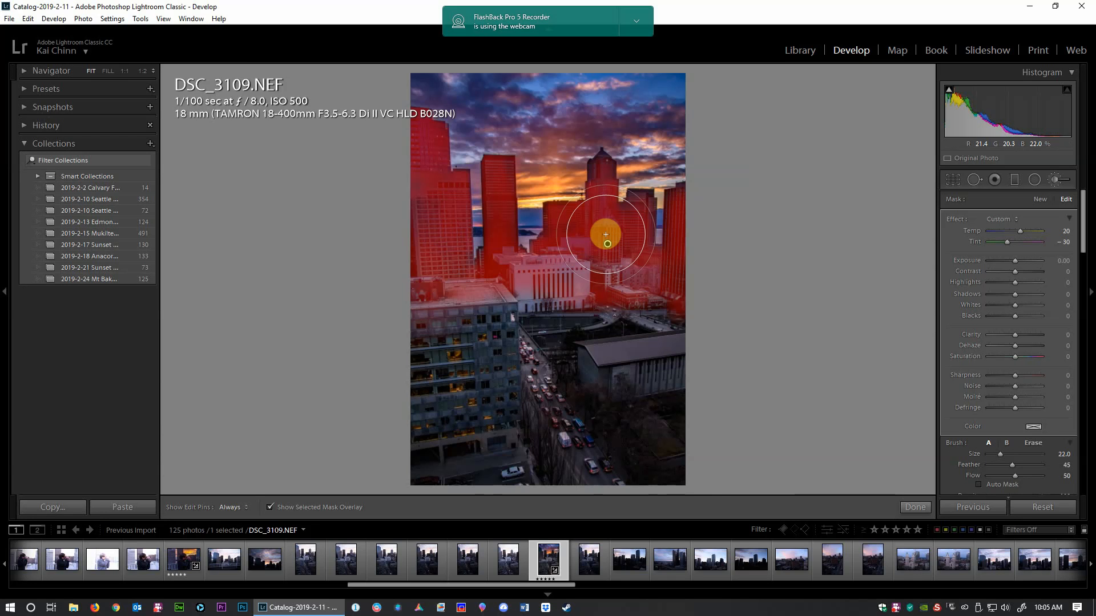
{"action": "left_click", "coordinate": [617, 188]}
{"action": "mouse_move", "coordinate": [382, 170]}
{"action": "left_mouse_down"}
{"action": "mouse_move", "coordinate": [605, 363]}
{"action": "mouse_move", "coordinate": [583, 365]}
{"action": "mouse_move", "coordinate": [573, 317]}
{"action": "mouse_move", "coordinate": [561, 372]}
{"action": "mouse_move", "coordinate": [571, 426]}
{"action": "mouse_move", "coordinate": [556, 489]}
{"action": "mouse_move", "coordinate": [597, 303]}
{"action": "mouse_move", "coordinate": [666, 272]}
{"action": "mouse_move", "coordinate": [710, 286]}
{"action": "mouse_move", "coordinate": [710, 354]}
{"action": "mouse_move", "coordinate": [678, 350]}
{"action": "mouse_move", "coordinate": [641, 457]}
{"action": "mouse_move", "coordinate": [734, 386]}
{"action": "mouse_move", "coordinate": [727, 458]}
{"action": "mouse_move", "coordinate": [737, 503]}
{"action": "mouse_move", "coordinate": [606, 299]}
{"action": "left_mouse_up"}
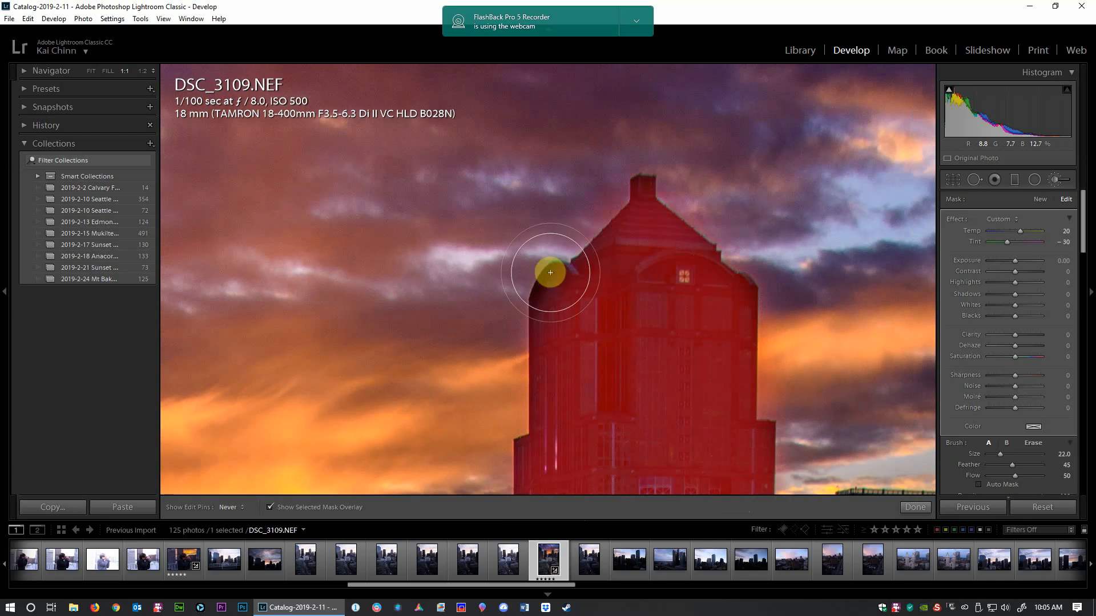
{"action": "mouse_move", "coordinate": [550, 273]}
{"action": "left_mouse_down"}
{"action": "mouse_move", "coordinate": [562, 319]}
{"action": "mouse_move", "coordinate": [598, 300]}
{"action": "mouse_move", "coordinate": [668, 333]}
{"action": "mouse_move", "coordinate": [716, 426]}
{"action": "mouse_move", "coordinate": [661, 360]}
{"action": "left_mouse_up"}
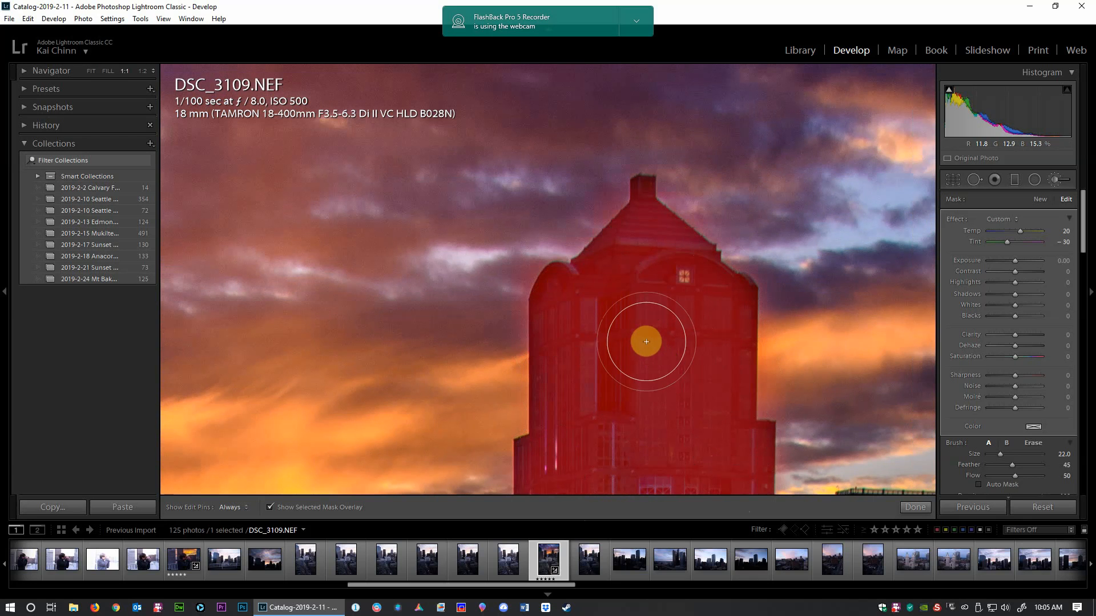
{"action": "key", "text": "alt"}
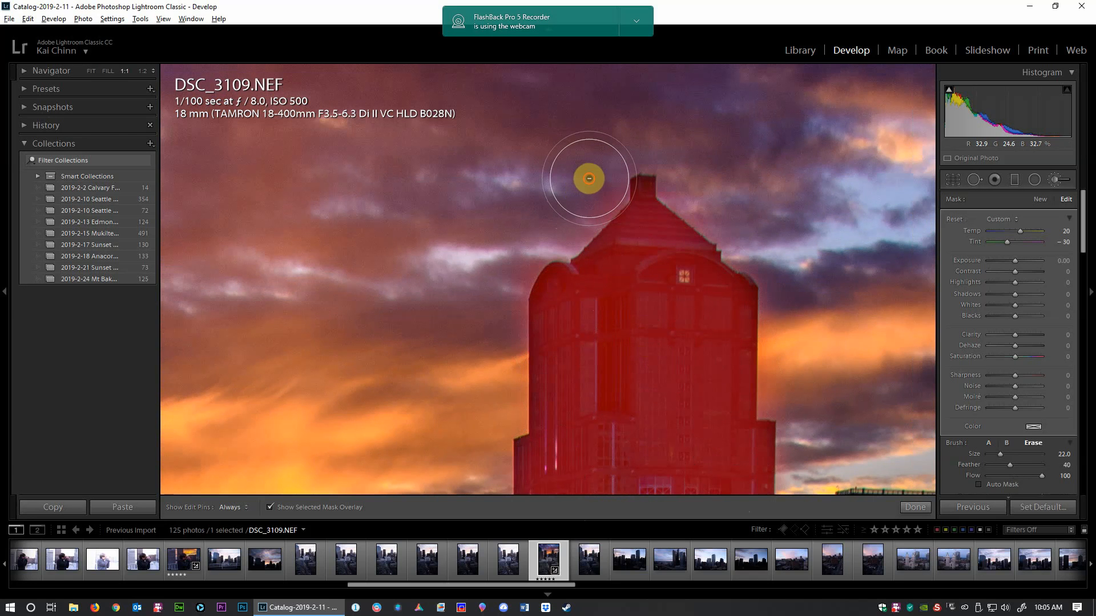
{"action": "mouse_move", "coordinate": [587, 178]}
{"action": "left_mouse_down"}
{"action": "mouse_move", "coordinate": [486, 415]}
{"action": "mouse_move", "coordinate": [470, 488]}
{"action": "mouse_move", "coordinate": [449, 405]}
{"action": "mouse_move", "coordinate": [489, 254]}
{"action": "mouse_move", "coordinate": [524, 218]}
{"action": "mouse_move", "coordinate": [584, 191]}
{"action": "mouse_move", "coordinate": [595, 140]}
{"action": "mouse_move", "coordinate": [619, 125]}
{"action": "mouse_move", "coordinate": [690, 148]}
{"action": "mouse_move", "coordinate": [703, 190]}
{"action": "mouse_move", "coordinate": [793, 271]}
{"action": "mouse_move", "coordinate": [804, 300]}
{"action": "mouse_move", "coordinate": [796, 401]}
{"action": "mouse_move", "coordinate": [811, 415]}
{"action": "mouse_move", "coordinate": [817, 474]}
{"action": "left_mouse_up"}
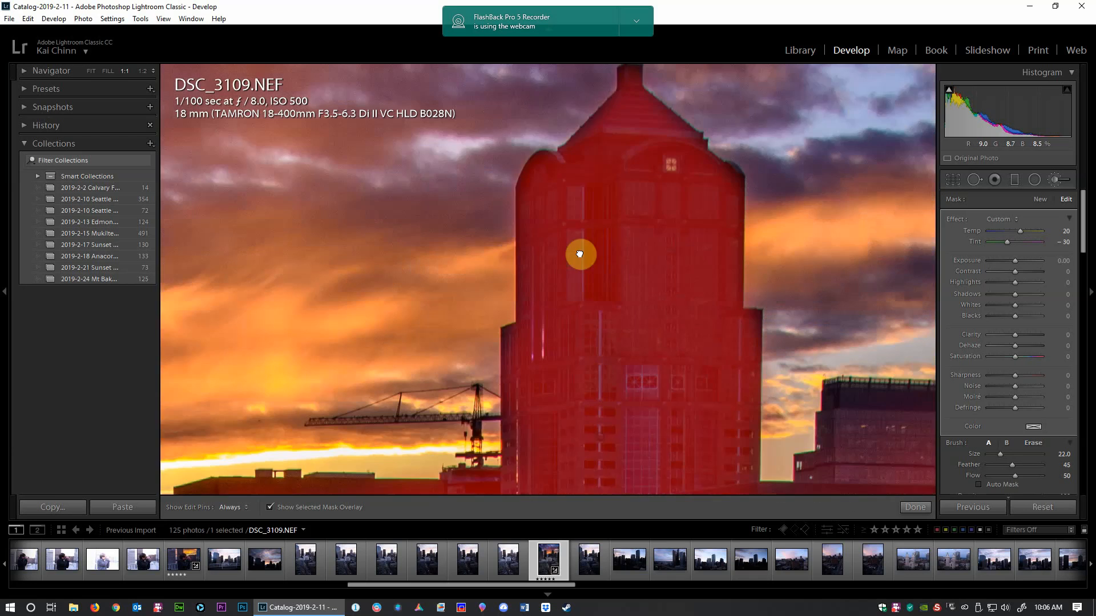
Fill the mask gaps along the tower's lower edge with a size 7 brush and over the adjacent buildings with size 20
{"action": "key", "text": "z"}
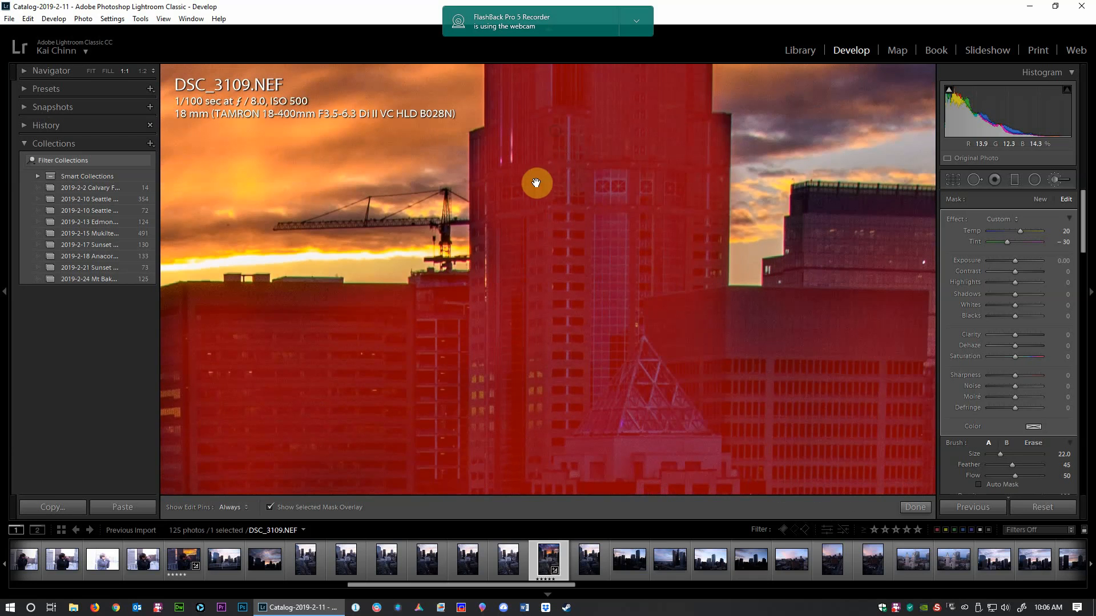
{"action": "scroll", "coordinate": [525, 194], "scroll_direction": "down", "scroll_amount": 5}
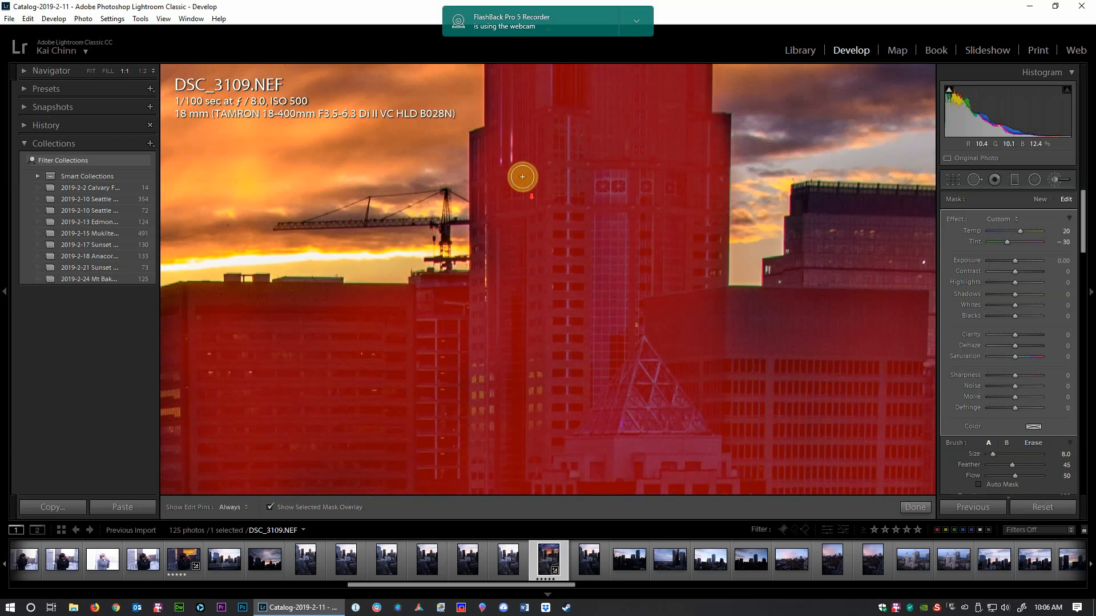
{"action": "left_click", "coordinate": [481, 142]}
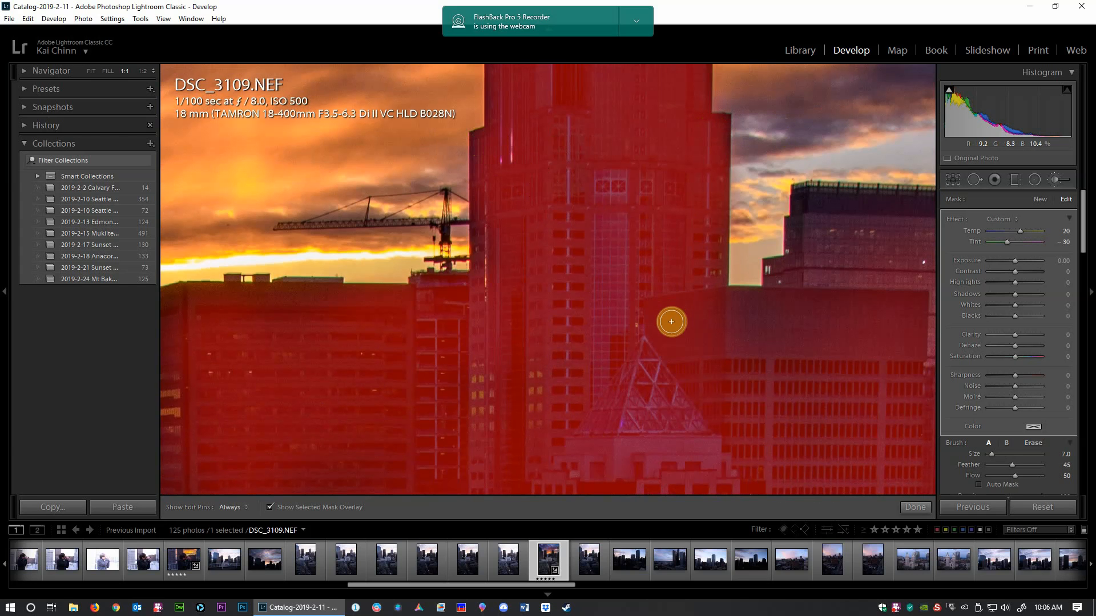
{"action": "scroll", "coordinate": [671, 322], "scroll_direction": "up", "scroll_amount": 5}
{"action": "mouse_move", "coordinate": [631, 374]}
{"action": "left_mouse_down"}
{"action": "mouse_move", "coordinate": [460, 393]}
{"action": "mouse_move", "coordinate": [557, 333]}
{"action": "mouse_move", "coordinate": [768, 340]}
{"action": "mouse_move", "coordinate": [640, 351]}
{"action": "mouse_move", "coordinate": [860, 344]}
{"action": "mouse_move", "coordinate": [797, 347]}
{"action": "mouse_move", "coordinate": [904, 328]}
{"action": "mouse_move", "coordinate": [654, 338]}
{"action": "mouse_move", "coordinate": [570, 421]}
{"action": "mouse_move", "coordinate": [715, 447]}
{"action": "mouse_move", "coordinate": [729, 382]}
{"action": "mouse_move", "coordinate": [764, 361]}
{"action": "mouse_move", "coordinate": [410, 460]}
{"action": "left_mouse_up"}
Paint the mask over the stepped building beside the tower and the striped high-rise at the photo's edge, using brush sizes 12 and 20
{"action": "key", "text": "space"}
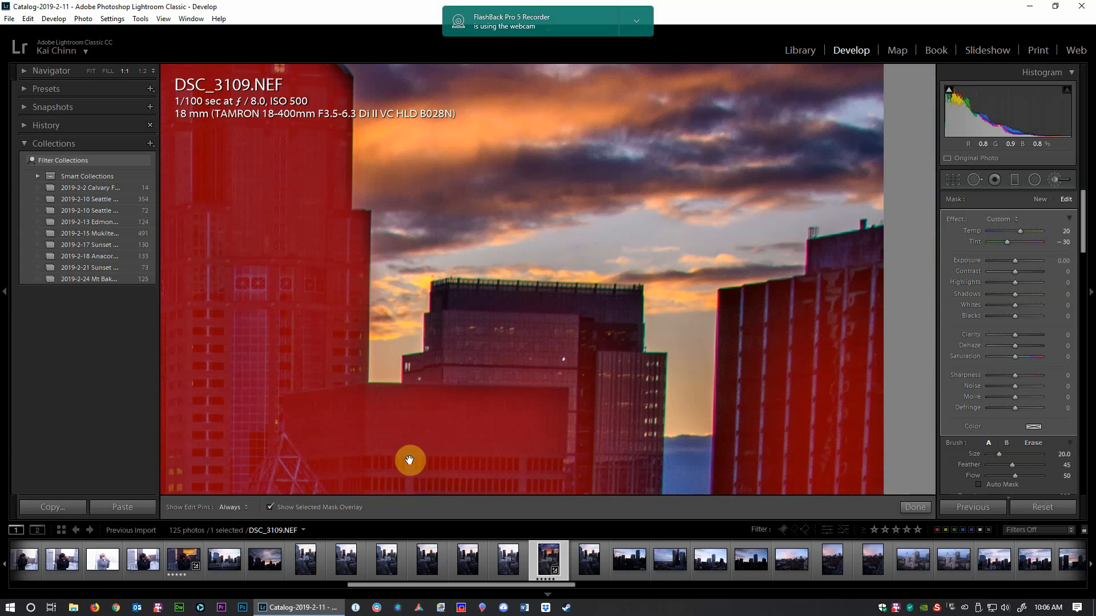
{"action": "scroll", "coordinate": [450, 406], "scroll_direction": "down", "scroll_amount": 4}
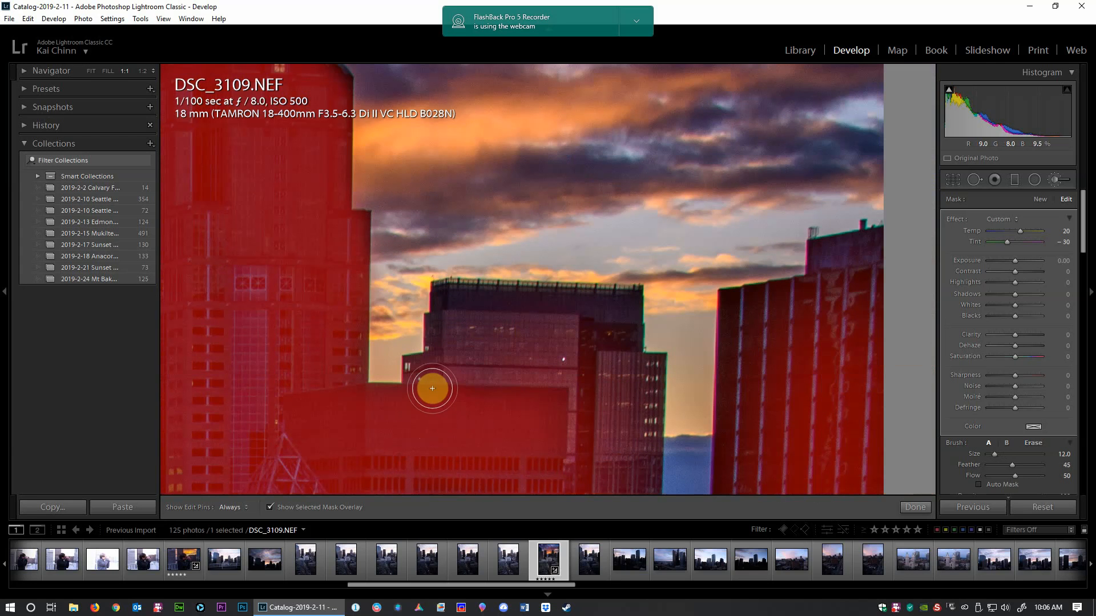
{"action": "mouse_move", "coordinate": [434, 382]}
{"action": "left_mouse_down"}
{"action": "mouse_move", "coordinate": [449, 301]}
{"action": "mouse_move", "coordinate": [619, 305]}
{"action": "mouse_move", "coordinate": [627, 373]}
{"action": "mouse_move", "coordinate": [649, 373]}
{"action": "mouse_move", "coordinate": [655, 422]}
{"action": "mouse_move", "coordinate": [641, 487]}
{"action": "mouse_move", "coordinate": [621, 487]}
{"action": "mouse_move", "coordinate": [573, 376]}
{"action": "mouse_move", "coordinate": [584, 398]}
{"action": "mouse_move", "coordinate": [630, 420]}
{"action": "mouse_move", "coordinate": [602, 364]}
{"action": "mouse_move", "coordinate": [595, 430]}
{"action": "mouse_move", "coordinate": [566, 448]}
{"action": "mouse_move", "coordinate": [502, 347]}
{"action": "mouse_move", "coordinate": [469, 348]}
{"action": "mouse_move", "coordinate": [484, 397]}
{"action": "mouse_move", "coordinate": [585, 315]}
{"action": "mouse_move", "coordinate": [577, 342]}
{"action": "mouse_move", "coordinate": [496, 389]}
{"action": "mouse_move", "coordinate": [442, 327]}
{"action": "mouse_move", "coordinate": [452, 379]}
{"action": "mouse_move", "coordinate": [430, 379]}
{"action": "mouse_move", "coordinate": [444, 303]}
{"action": "mouse_move", "coordinate": [493, 444]}
{"action": "mouse_move", "coordinate": [485, 436]}
{"action": "mouse_move", "coordinate": [530, 421]}
{"action": "mouse_move", "coordinate": [476, 331]}
{"action": "mouse_move", "coordinate": [374, 215]}
{"action": "left_mouse_up"}
{"action": "key", "text": "space"}
{"action": "scroll", "coordinate": [451, 257], "scroll_direction": "up", "scroll_amount": 2}
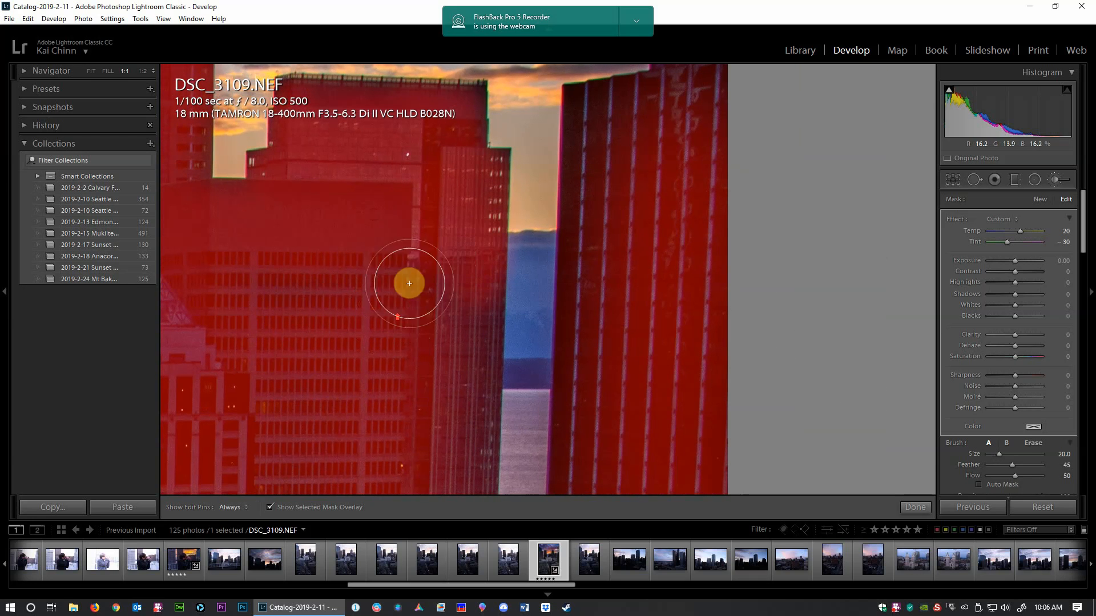
{"action": "mouse_move", "coordinate": [461, 266]}
{"action": "left_mouse_down"}
{"action": "mouse_move", "coordinate": [455, 490]}
{"action": "mouse_move", "coordinate": [454, 243]}
{"action": "mouse_move", "coordinate": [460, 384]}
{"action": "mouse_move", "coordinate": [403, 487]}
{"action": "mouse_move", "coordinate": [264, 368]}
{"action": "mouse_move", "coordinate": [231, 401]}
{"action": "left_mouse_up"}
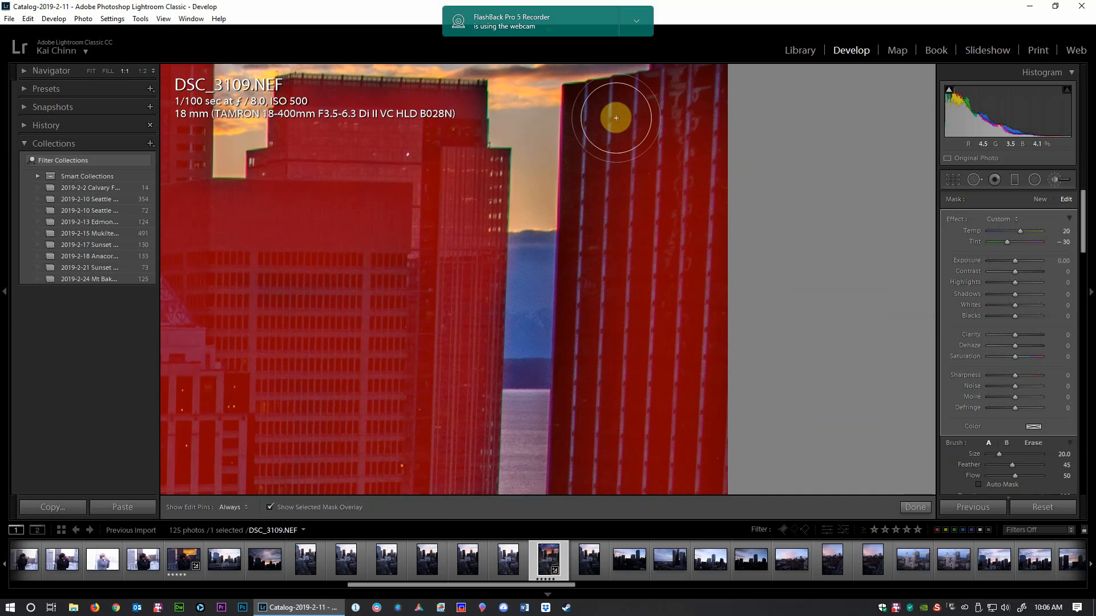
{"action": "mouse_move", "coordinate": [601, 115]}
{"action": "left_mouse_down"}
{"action": "mouse_move", "coordinate": [594, 346]}
{"action": "mouse_move", "coordinate": [606, 488]}
{"action": "mouse_move", "coordinate": [597, 434]}
{"action": "mouse_move", "coordinate": [594, 483]}
{"action": "mouse_move", "coordinate": [584, 380]}
{"action": "mouse_move", "coordinate": [612, 195]}
{"action": "mouse_move", "coordinate": [609, 122]}
{"action": "mouse_move", "coordinate": [610, 110]}
{"action": "mouse_move", "coordinate": [656, 119]}
{"action": "mouse_move", "coordinate": [634, 166]}
{"action": "mouse_move", "coordinate": [558, 522]}
{"action": "left_mouse_up"}
Extend the brush mask across the foreground rooftop and street below the white building and hide the mask overlay
{"action": "key", "text": "space"}
{"action": "mouse_move", "coordinate": [607, 424]}
{"action": "left_mouse_down"}
{"action": "mouse_move", "coordinate": [682, 418]}
{"action": "mouse_move", "coordinate": [588, 422]}
{"action": "mouse_move", "coordinate": [621, 430]}
{"action": "mouse_move", "coordinate": [633, 467]}
{"action": "mouse_move", "coordinate": [620, 520]}
{"action": "mouse_move", "coordinate": [585, 479]}
{"action": "mouse_move", "coordinate": [575, 408]}
{"action": "left_mouse_up"}
{"action": "key", "text": "z"}
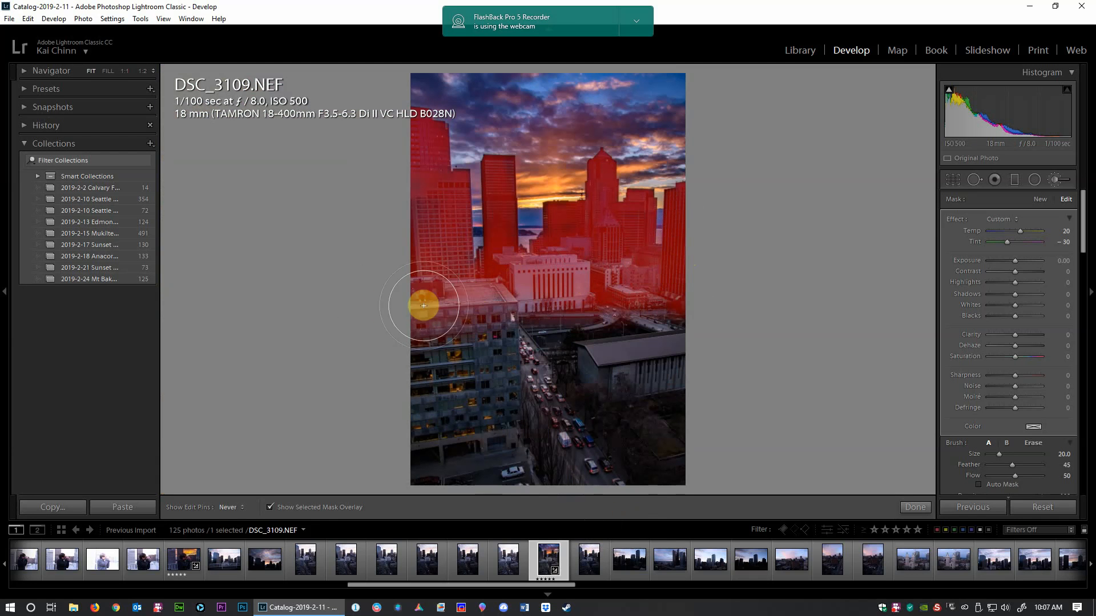
{"action": "left_click_drag", "start_coordinate": [545, 289], "coordinate": [624, 289]}
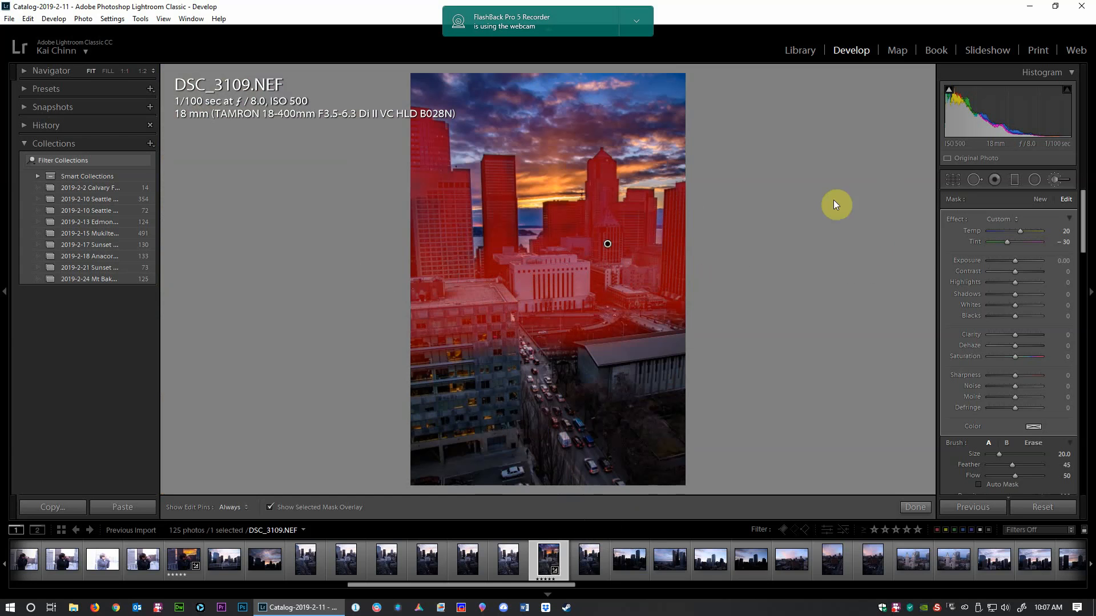
{"action": "left_click", "coordinate": [270, 506]}
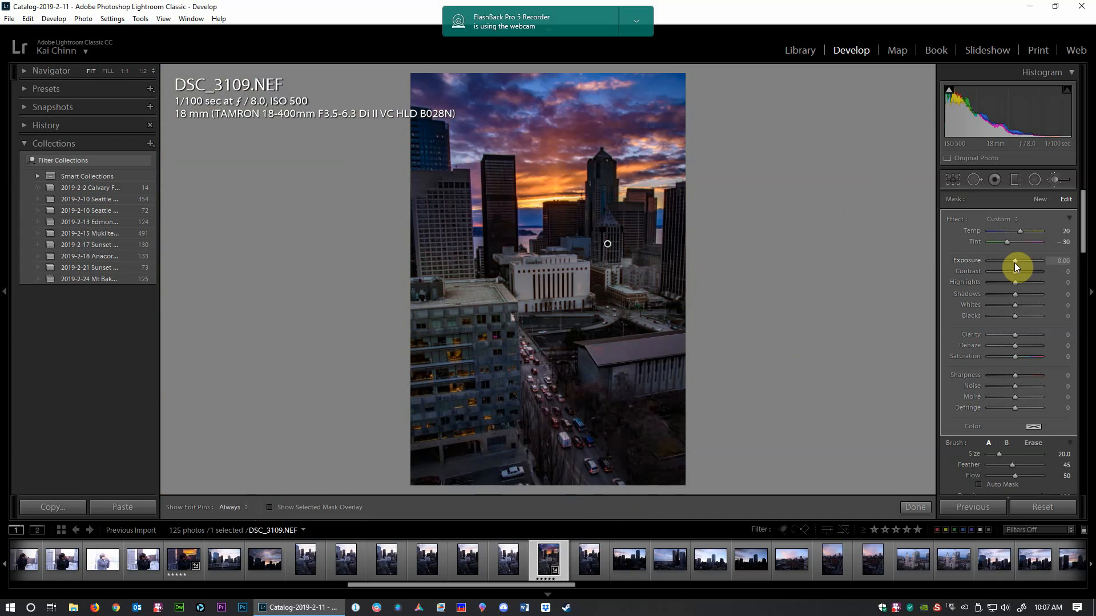
Try raising the brush mask's Exposure, reset it, and set Shadows to 100 and Whites to 20
{"action": "left_click_drag", "start_coordinate": [1015, 263], "coordinate": [1031, 260]}
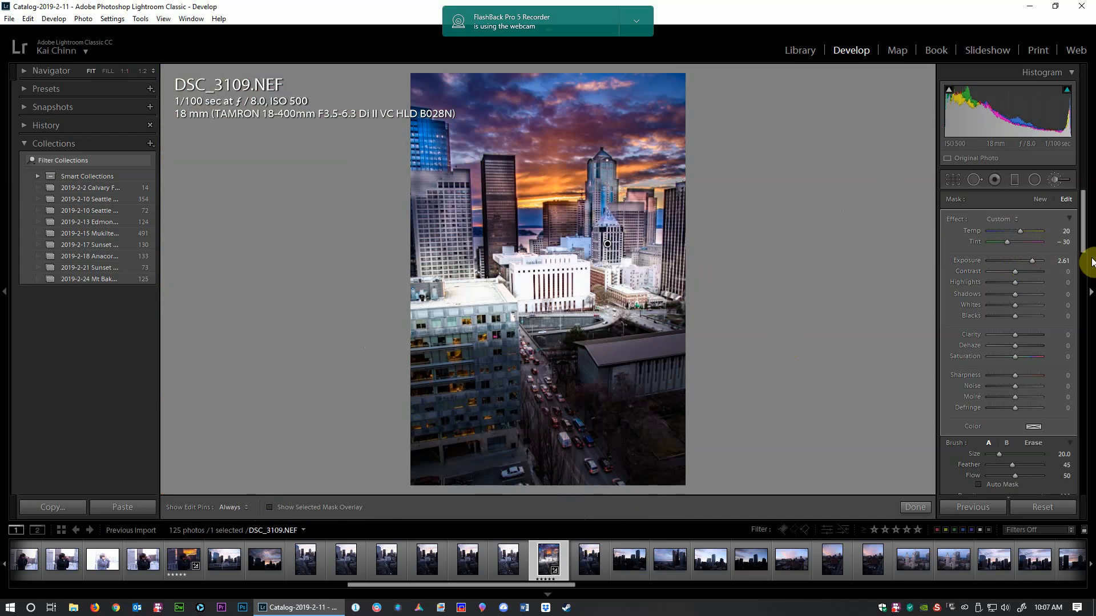
{"action": "double_click", "coordinate": [1031, 261]}
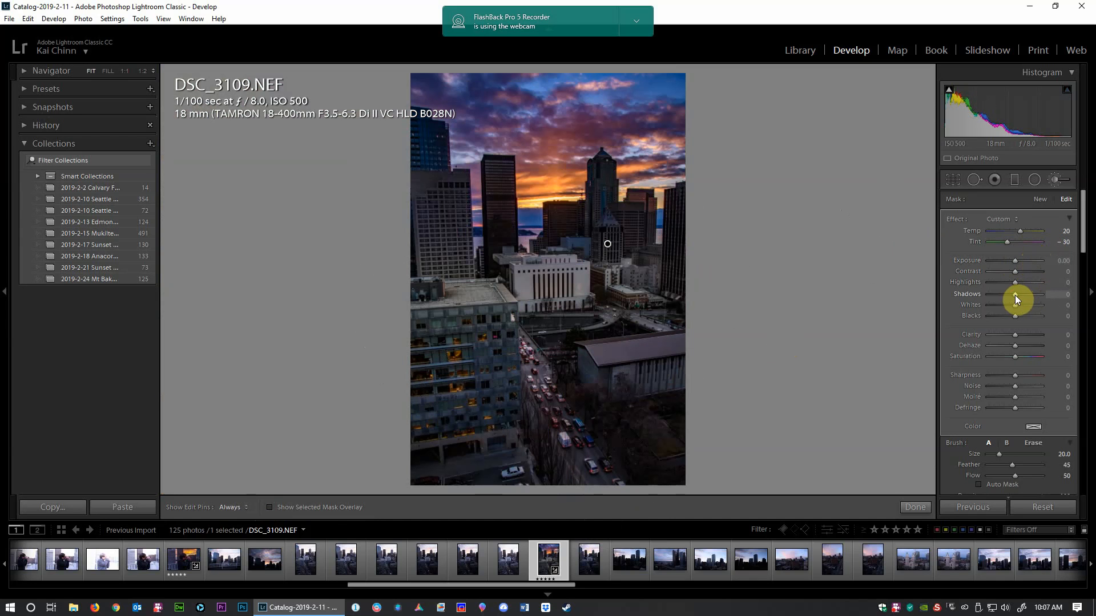
{"action": "left_click_drag", "start_coordinate": [1014, 296], "coordinate": [1075, 311]}
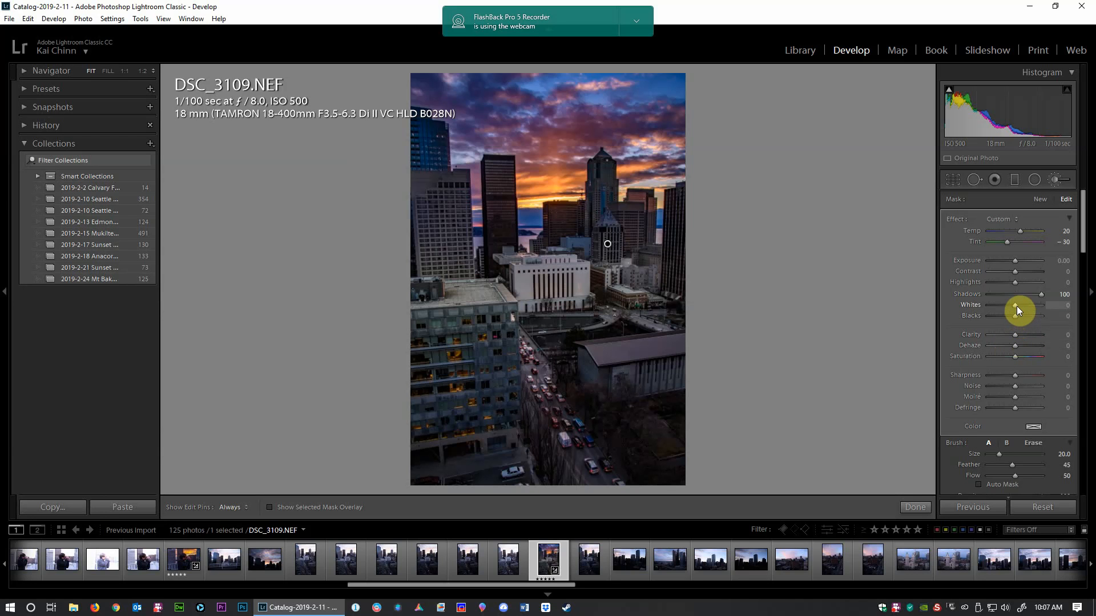
{"action": "scroll", "coordinate": [1017, 304], "scroll_direction": "up", "scroll_amount": 19}
Select the existing graduated filter across the middle of the skyline and set its Whites to 20
{"action": "left_click", "coordinate": [1010, 179]}
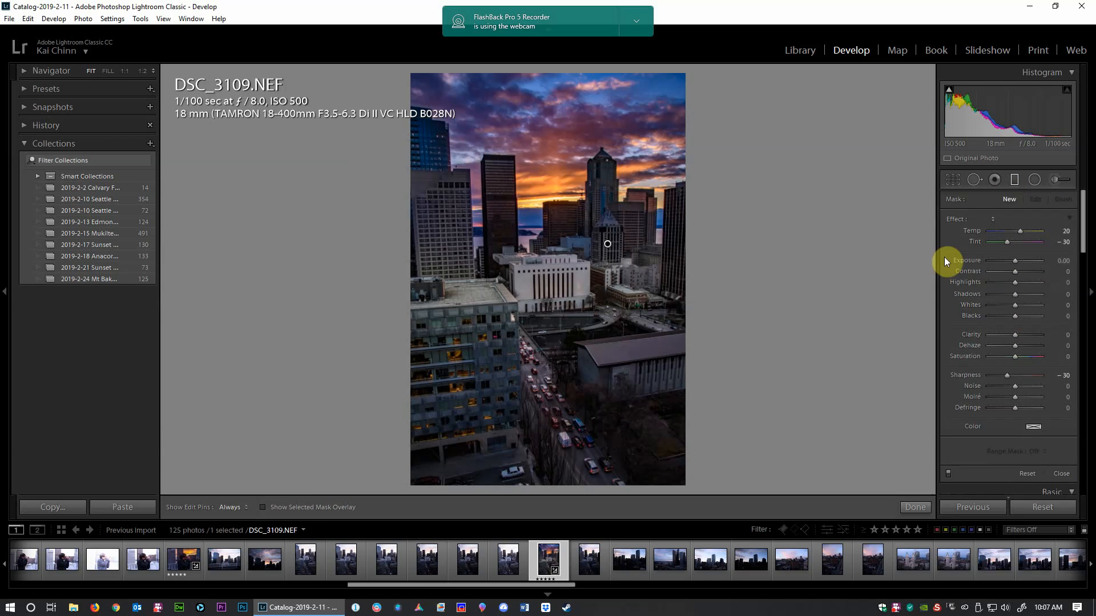
{"action": "left_click", "coordinate": [535, 257]}
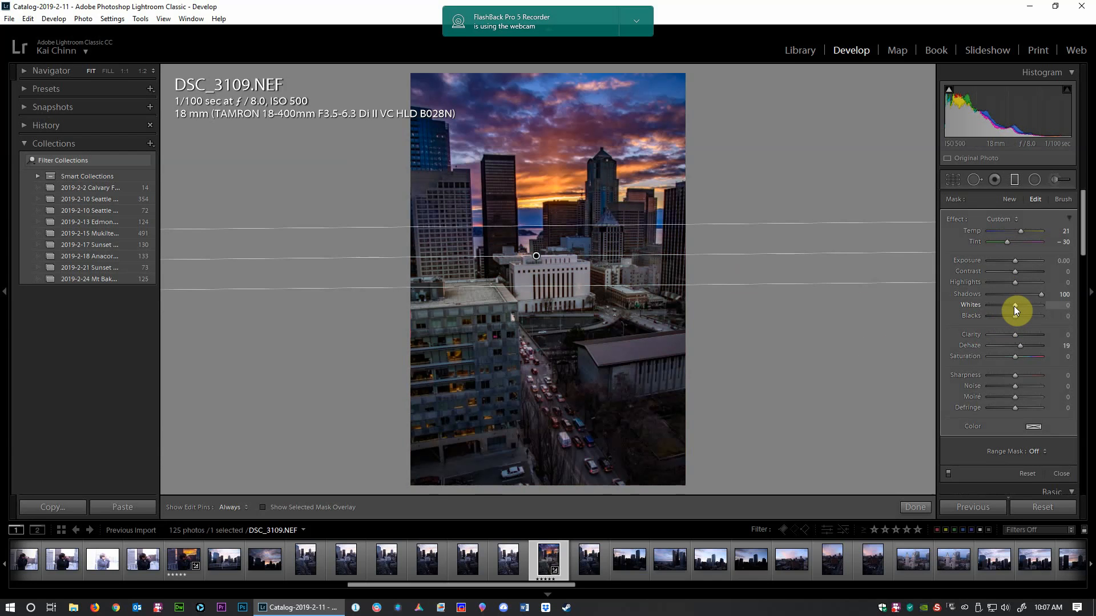
{"action": "left_click_drag", "start_coordinate": [1013, 306], "coordinate": [1013, 306]}
{"action": "left_click_drag", "start_coordinate": [1011, 305], "coordinate": [1011, 305]}
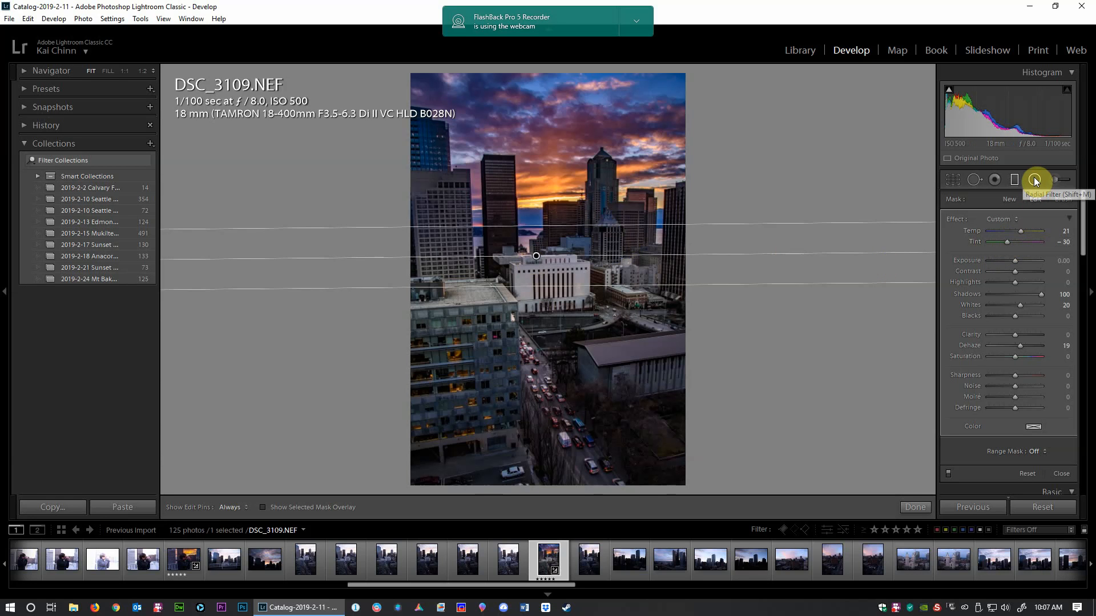
Compare the settings of the skyline brush mask with those of the graduated filter
{"action": "left_click", "coordinate": [1055, 179]}
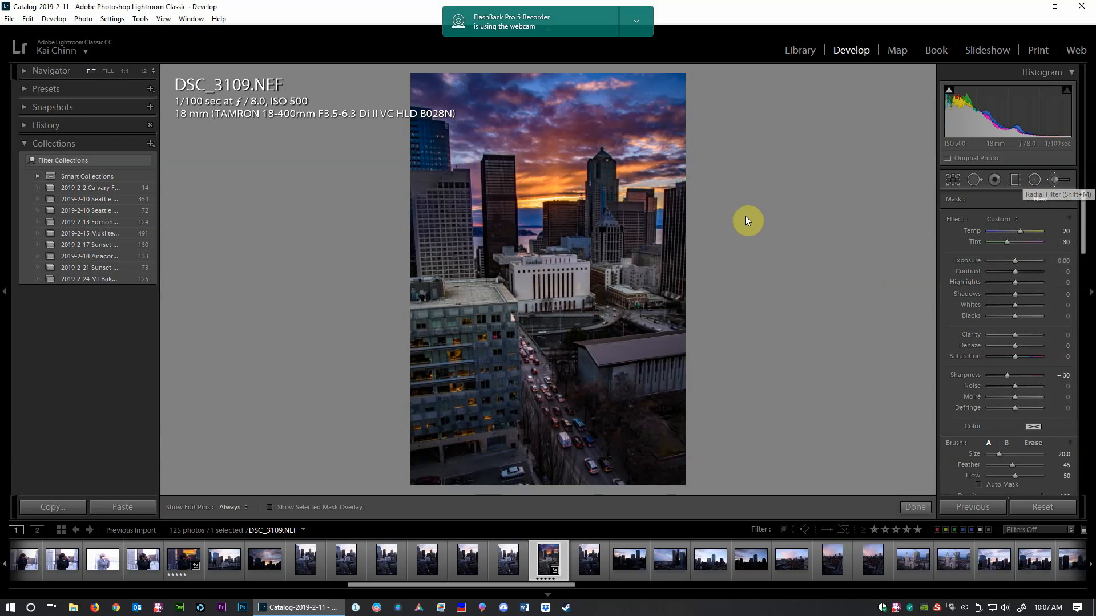
{"action": "left_click", "coordinate": [607, 244]}
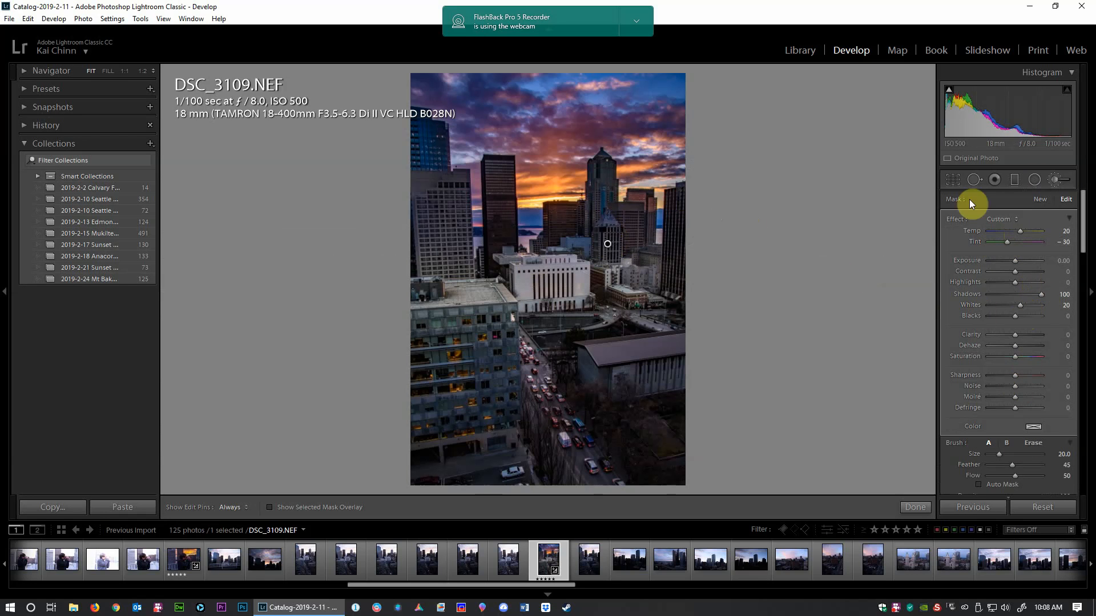
{"action": "left_click", "coordinate": [1011, 180]}
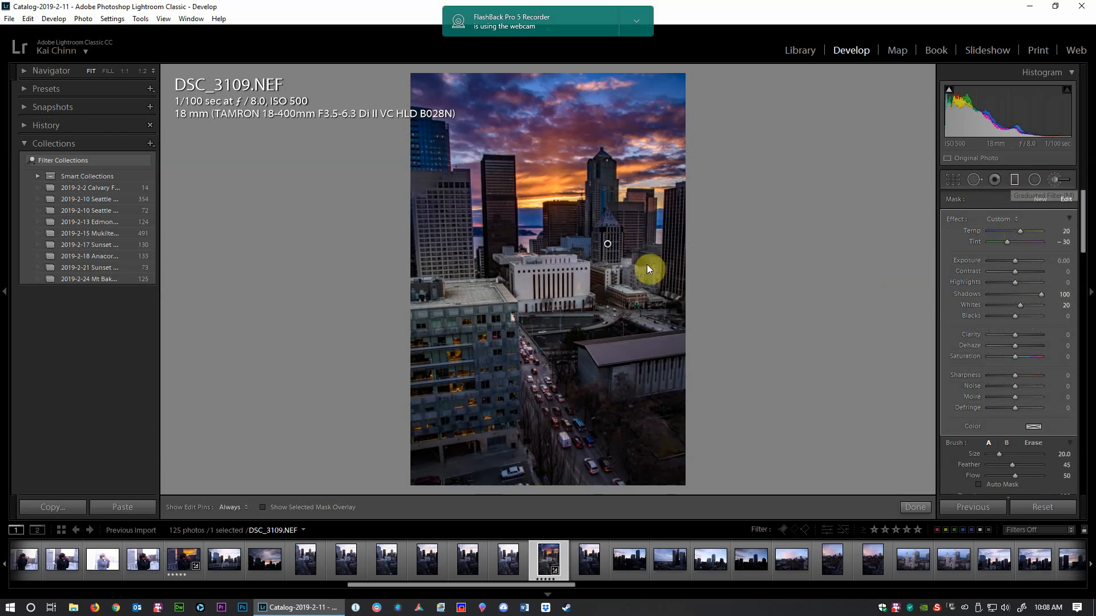
{"action": "left_click", "coordinate": [538, 258]}
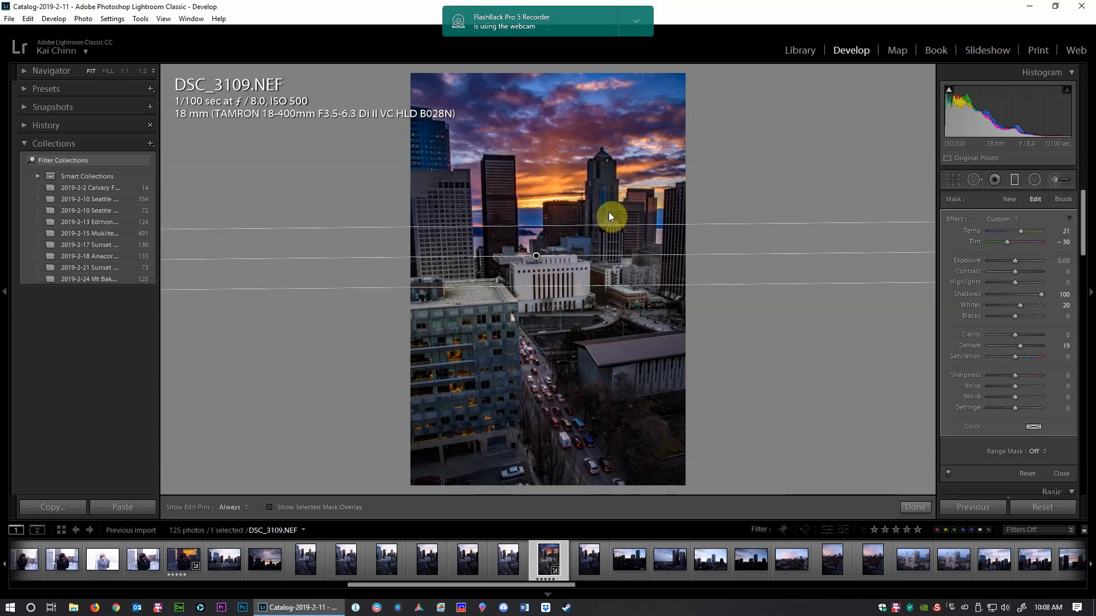
{"action": "key", "text": "k"}
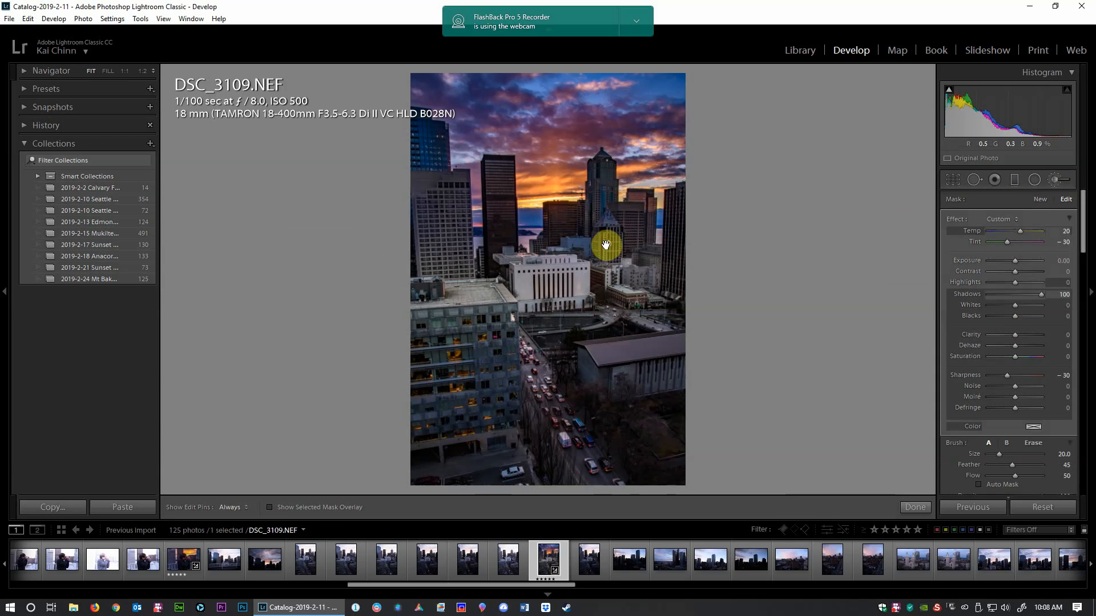
{"action": "left_click", "coordinate": [606, 244]}
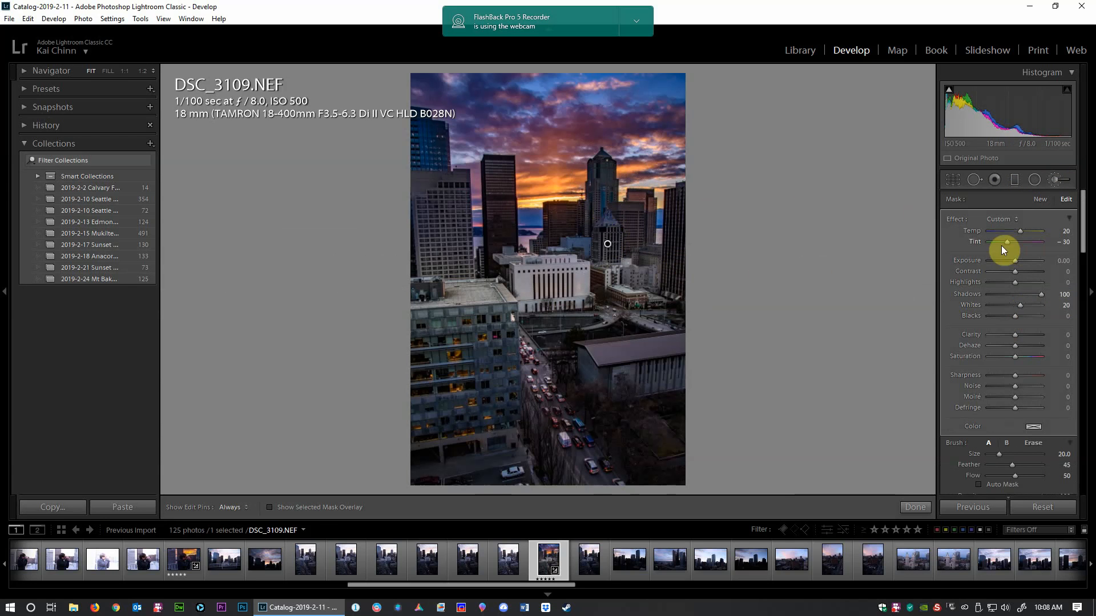
Close the Adjustment Brush and set the photo's overall Exposure to +0.10
{"action": "left_click", "coordinate": [1053, 180]}
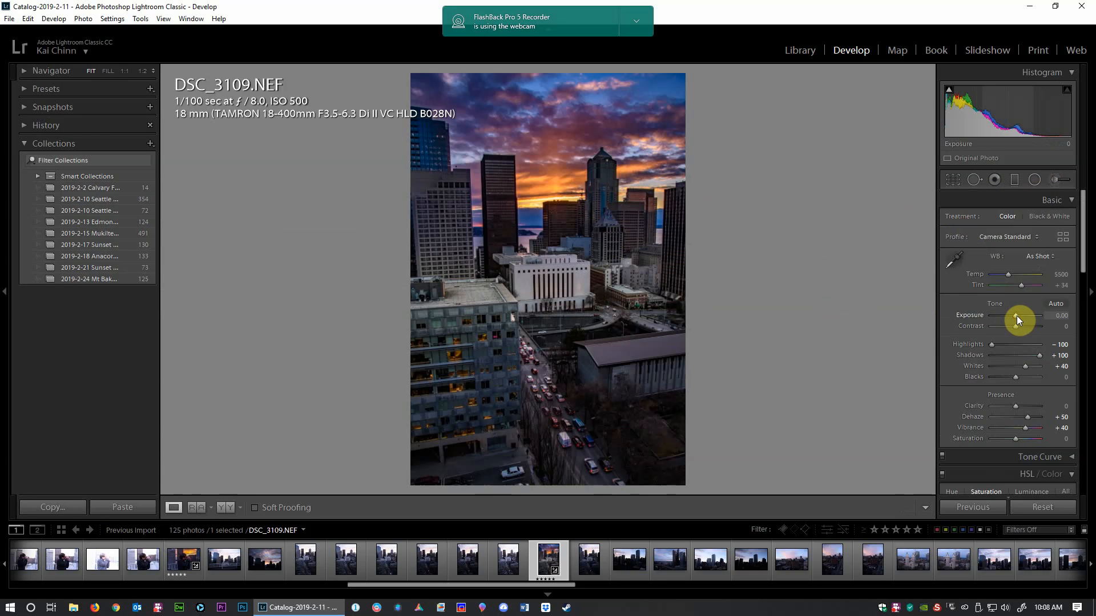
{"action": "left_click_drag", "start_coordinate": [1016, 316], "coordinate": [1017, 316]}
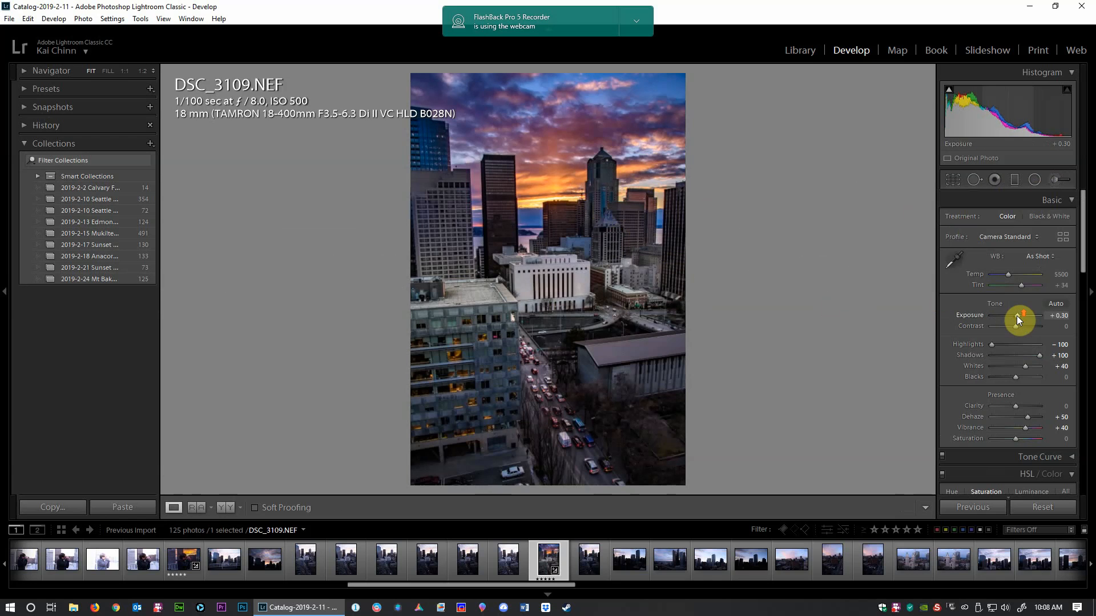
{"action": "scroll", "coordinate": [1017, 317], "scroll_direction": "down", "scroll_amount": 2}
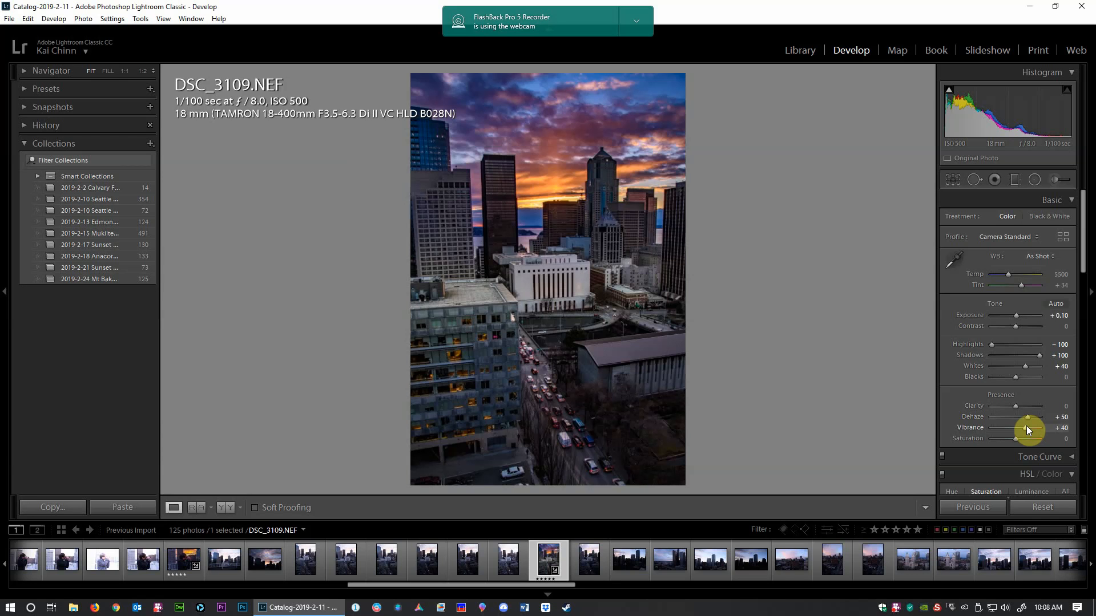
Enable chromatic aberration removal and lens profile corrections for the photo
{"action": "scroll", "coordinate": [961, 365], "scroll_direction": "down", "scroll_amount": 10}
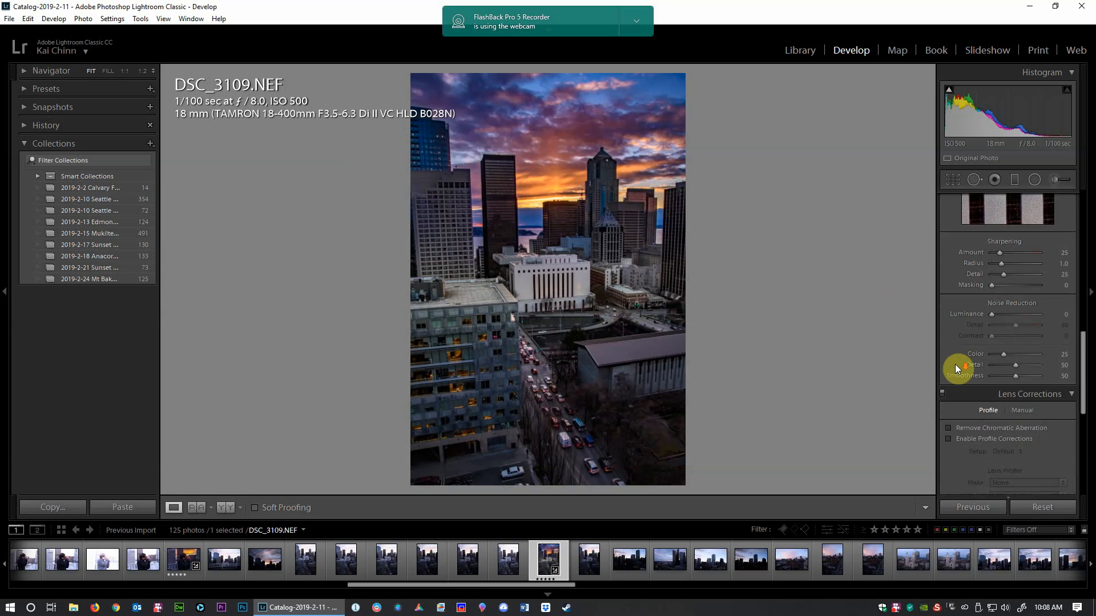
{"action": "left_click", "coordinate": [948, 428]}
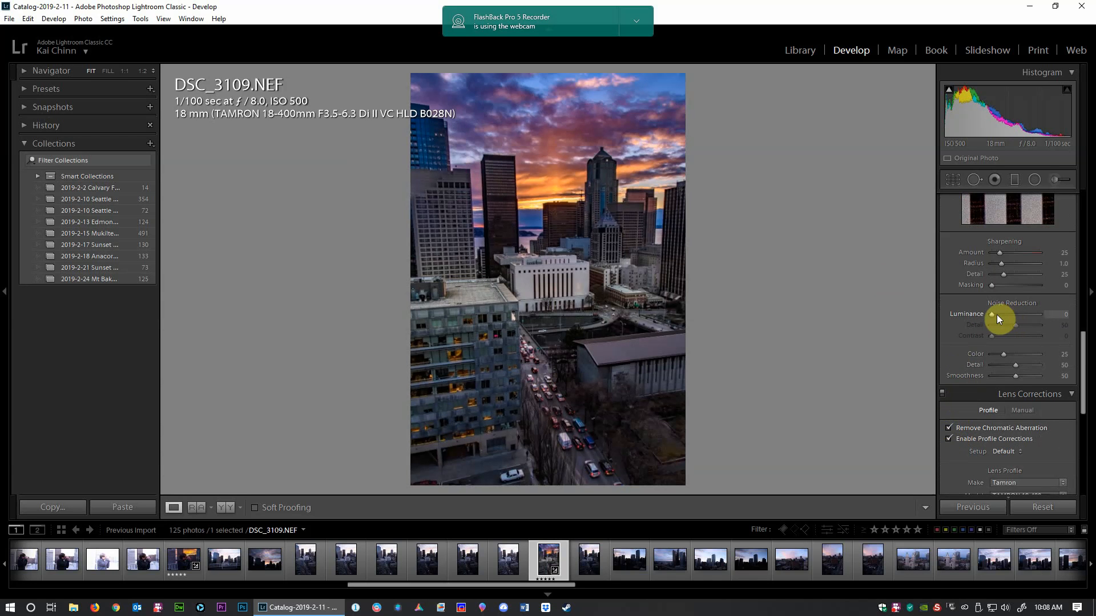
Set Luminance noise reduction to 30, sharpening Amount to 70 and sharpening Masking to 50
{"action": "scroll", "coordinate": [994, 313], "scroll_direction": "up", "scroll_amount": 6}
{"action": "scroll", "coordinate": [963, 325], "scroll_direction": "up", "scroll_amount": 3}
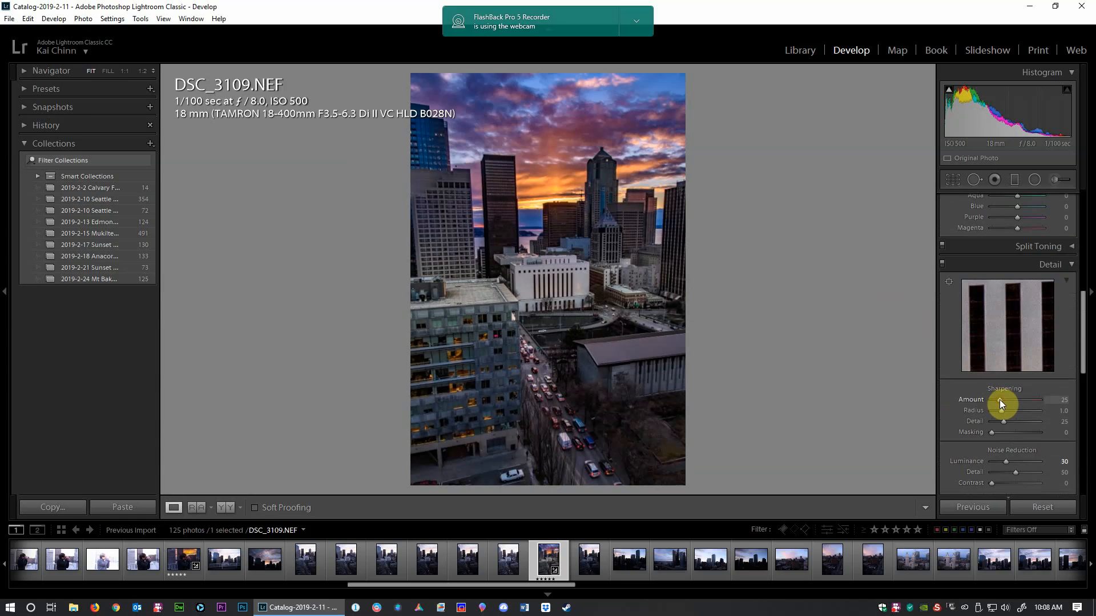
{"action": "scroll", "coordinate": [998, 400], "scroll_direction": "up", "scroll_amount": 9}
{"action": "scroll", "coordinate": [998, 428], "scroll_direction": "up", "scroll_amount": 8}
Examine the sharpening and noise reduction on the buildings in the zoomed detail preview
{"action": "left_click", "coordinate": [996, 337]}
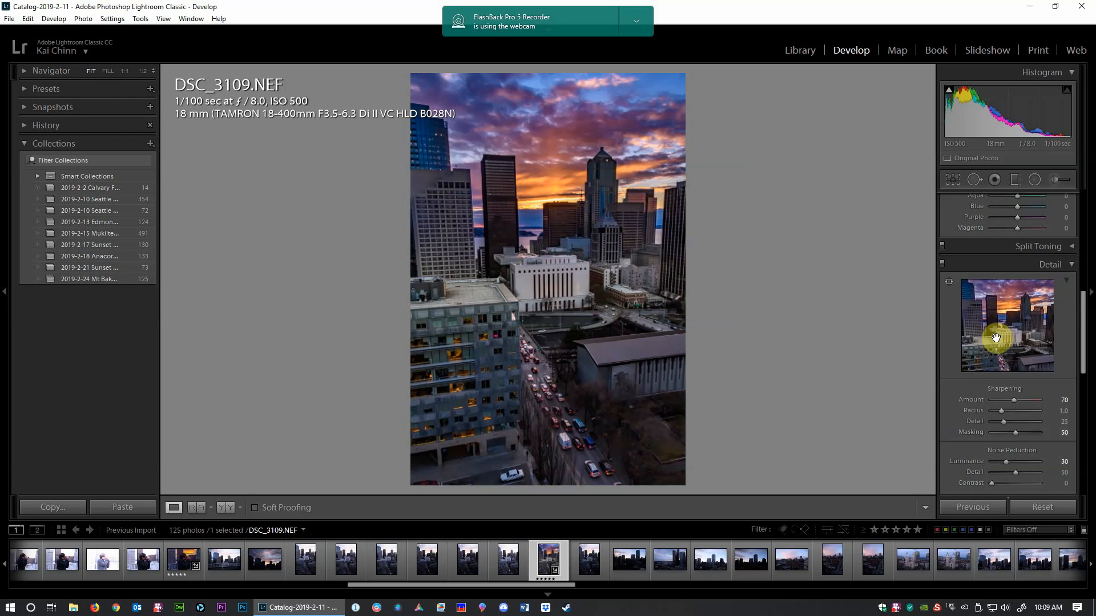
{"action": "left_click", "coordinate": [992, 327]}
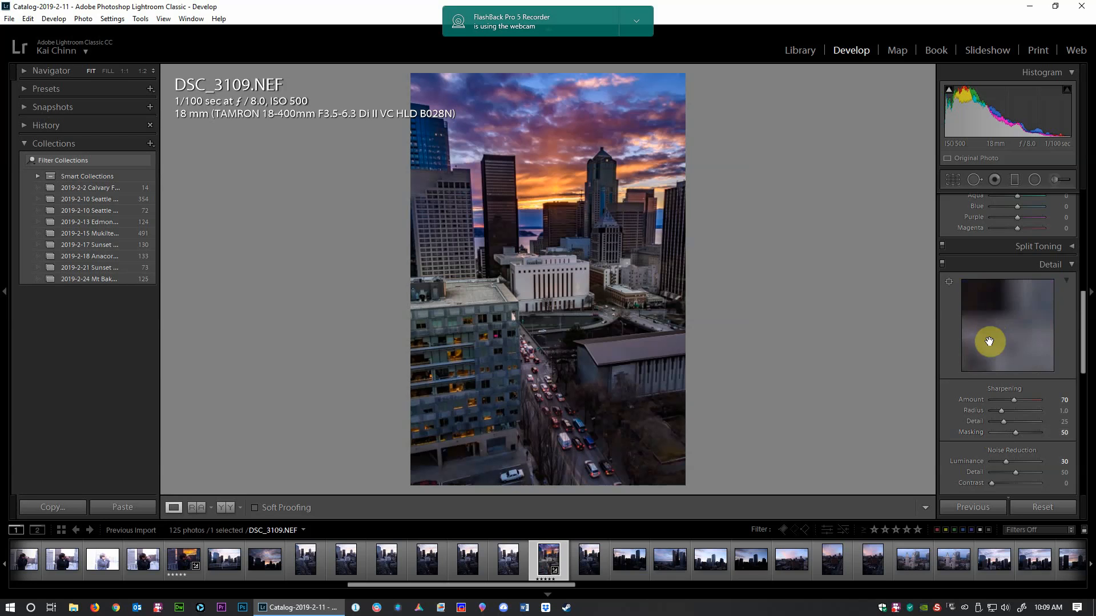
{"action": "left_click_drag", "start_coordinate": [987, 337], "coordinate": [976, 317]}
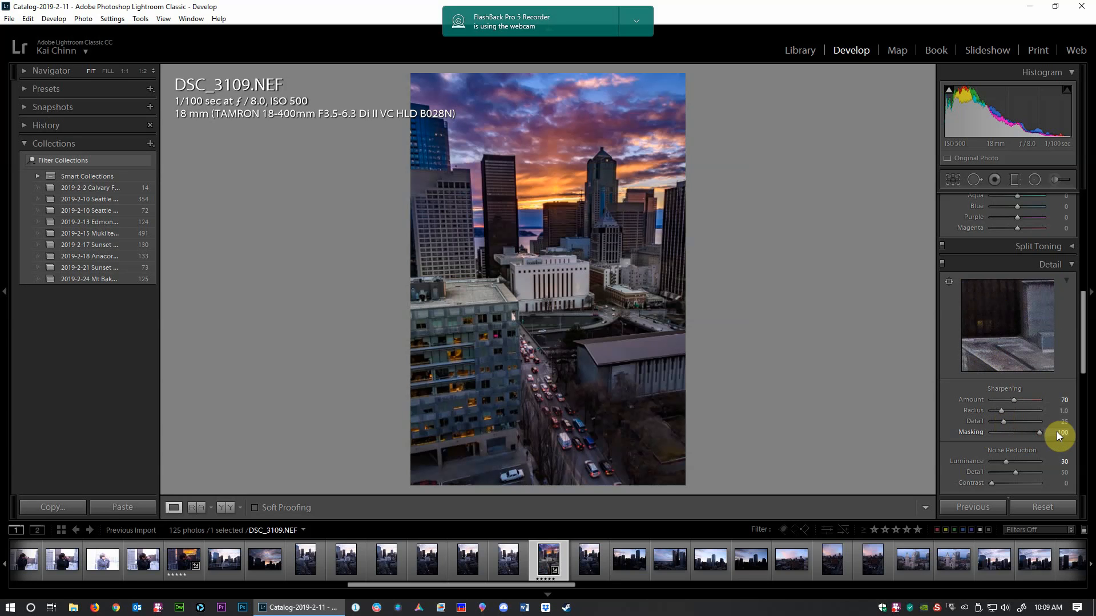
Set the sharpening Detail to 60 and Masking to 50
{"action": "double_click", "coordinate": [1033, 432]}
{"action": "scroll", "coordinate": [1002, 421], "scroll_direction": "up", "scroll_amount": 6}
{"action": "scroll", "coordinate": [1003, 420], "scroll_direction": "down", "scroll_amount": 2}
{"action": "scroll", "coordinate": [993, 421], "scroll_direction": "up", "scroll_amount": 4}
{"action": "scroll", "coordinate": [994, 424], "scroll_direction": "down", "scroll_amount": 2}
{"action": "scroll", "coordinate": [995, 420], "scroll_direction": "down", "scroll_amount": 1}
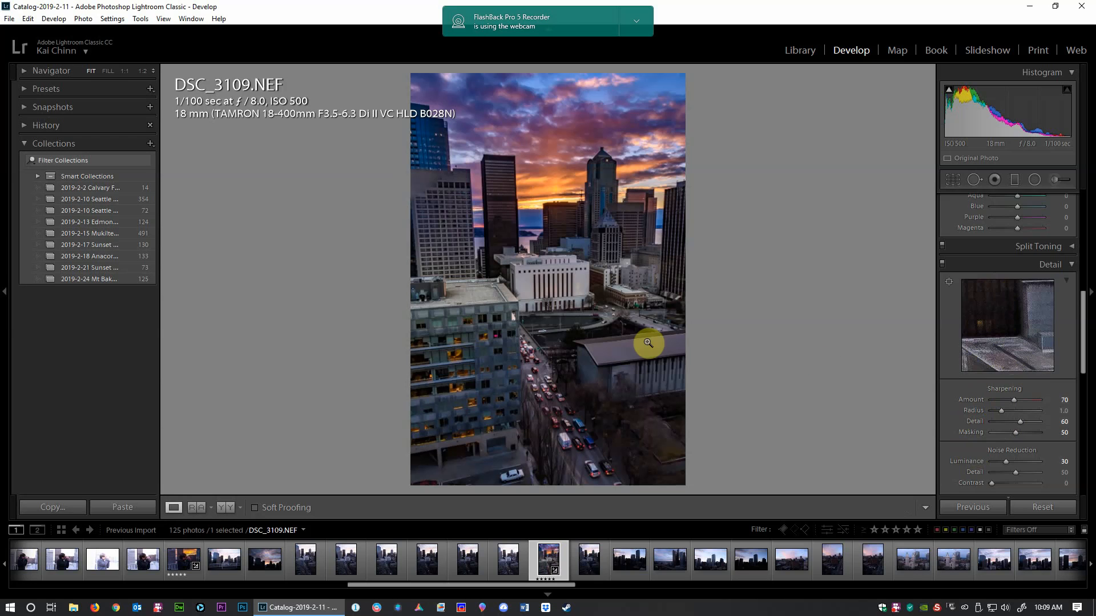
Add a Highlight Priority post-crop vignette with Amount −30, Feather 100 and Midpoint 20
{"action": "scroll", "coordinate": [966, 422], "scroll_direction": "down", "scroll_amount": 5}
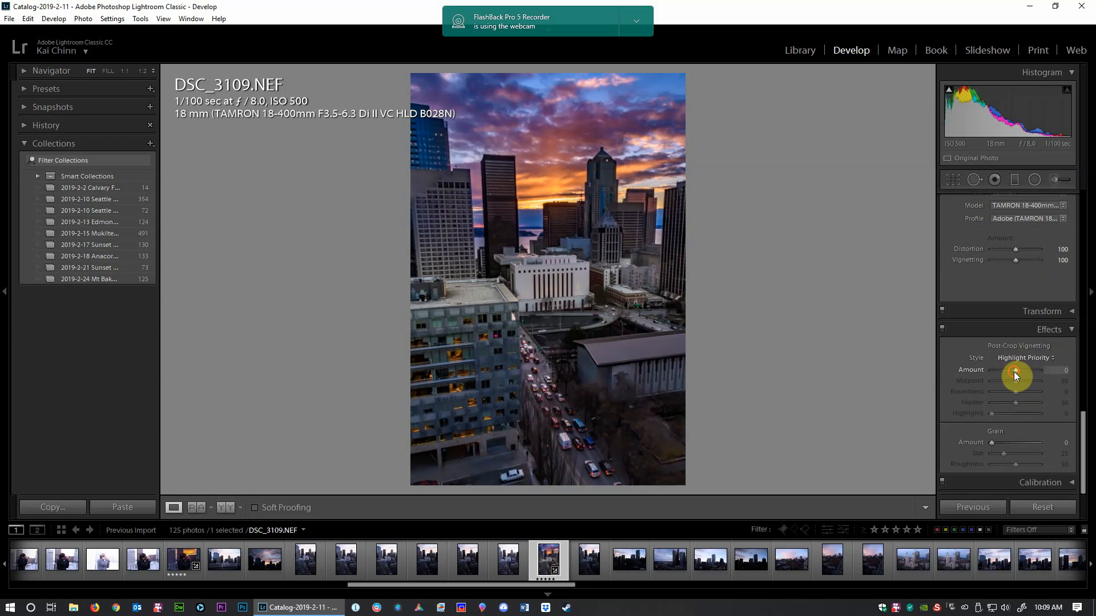
{"action": "scroll", "coordinate": [1014, 371], "scroll_direction": "down", "scroll_amount": 5}
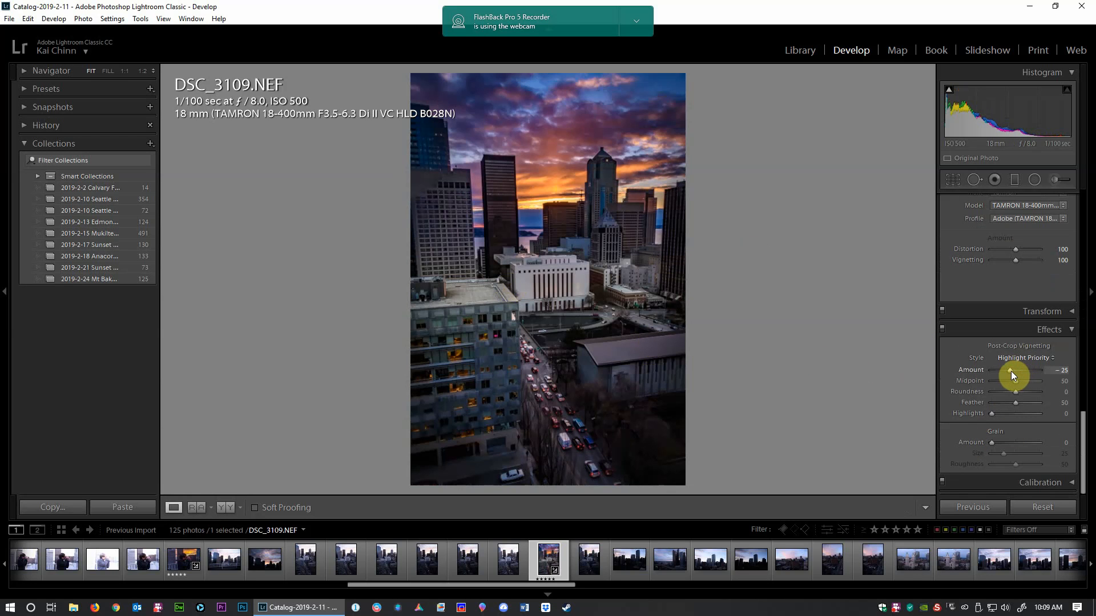
{"action": "scroll", "coordinate": [1011, 371], "scroll_direction": "down", "scroll_amount": 1}
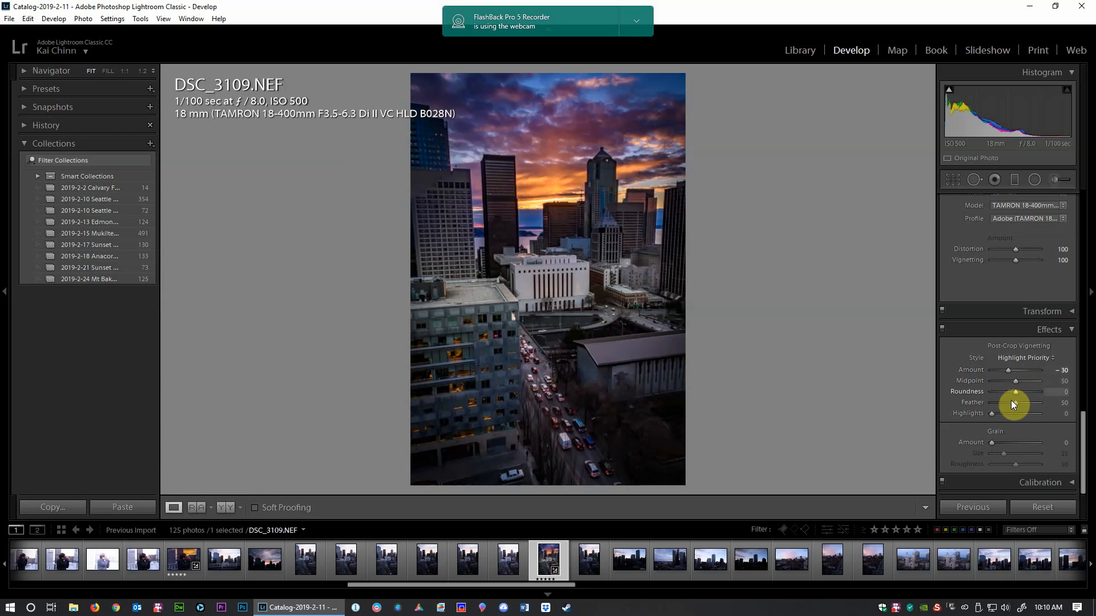
{"action": "left_click_drag", "start_coordinate": [1015, 403], "coordinate": [1084, 406]}
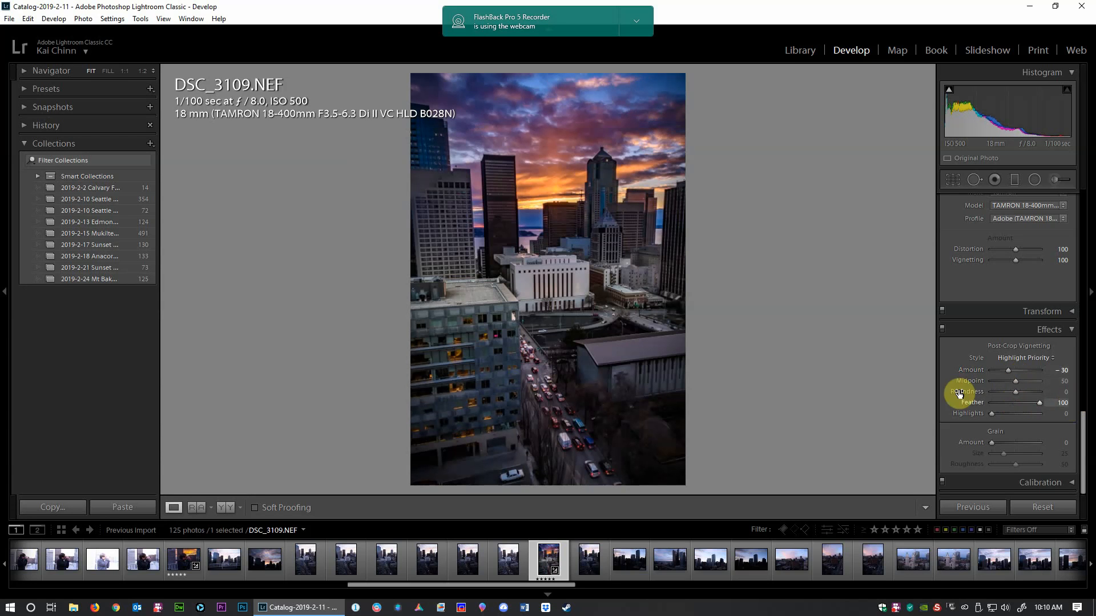
{"action": "left_click", "coordinate": [1015, 381]}
{"action": "mouse_move", "coordinate": [1015, 381]}
{"action": "left_mouse_down"}
{"action": "mouse_move", "coordinate": [996, 382]}
{"action": "mouse_move", "coordinate": [1012, 381]}
{"action": "left_mouse_up"}
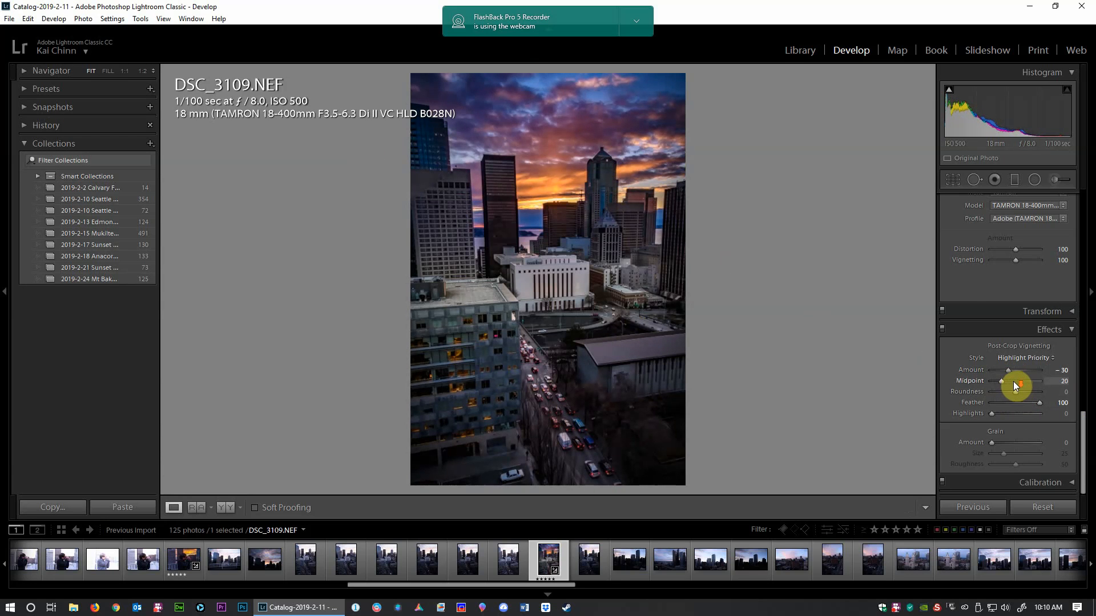
Soften the post-crop vignette by setting its Amount to −10 and its Midpoint to 0
{"action": "left_click", "coordinate": [1005, 369]}
{"action": "left_click_drag", "start_coordinate": [1005, 368], "coordinate": [1006, 368]}
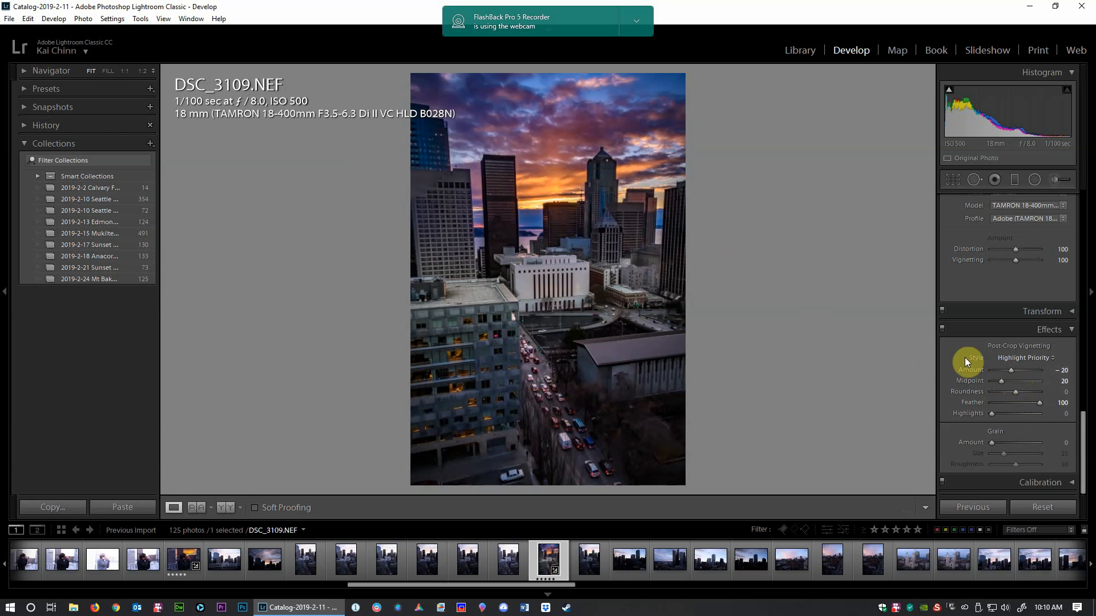
{"action": "key", "text": "Up"}
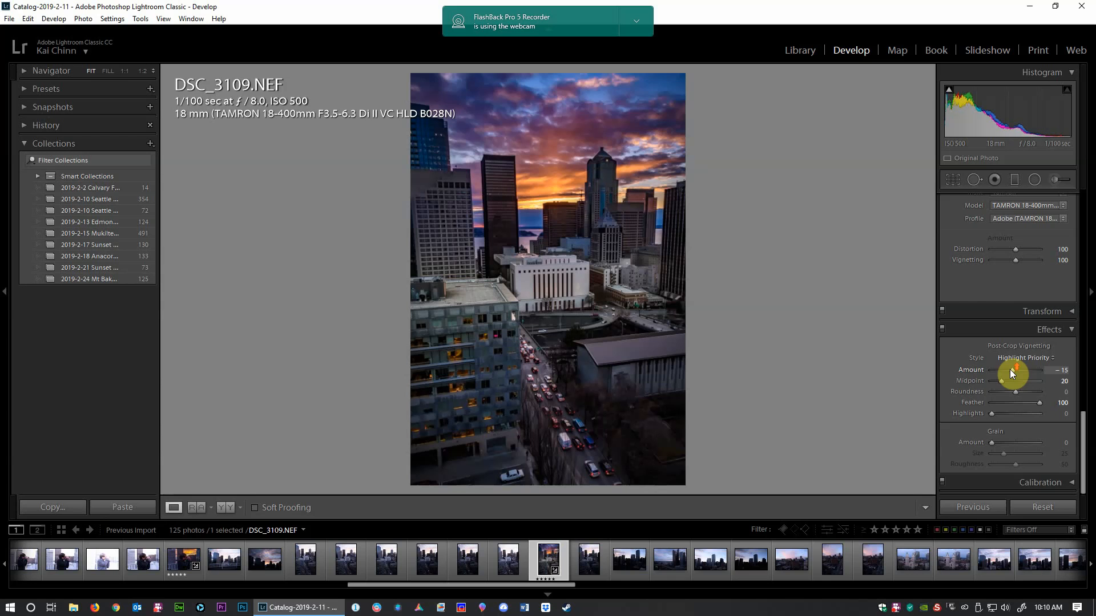
{"action": "key", "text": "Up"}
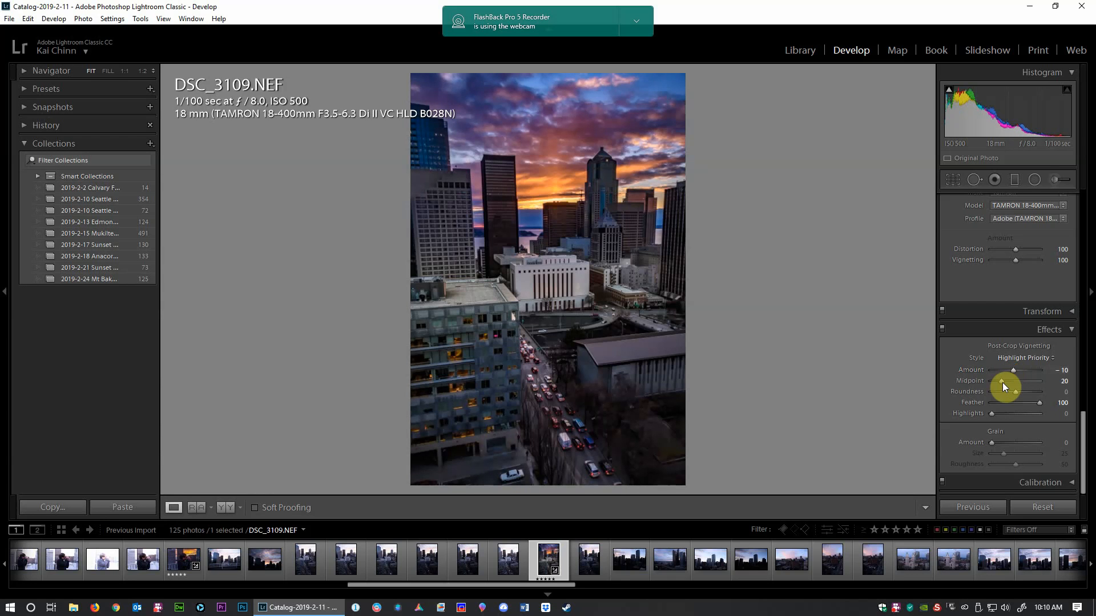
{"action": "left_click_drag", "start_coordinate": [1002, 382], "coordinate": [944, 385]}
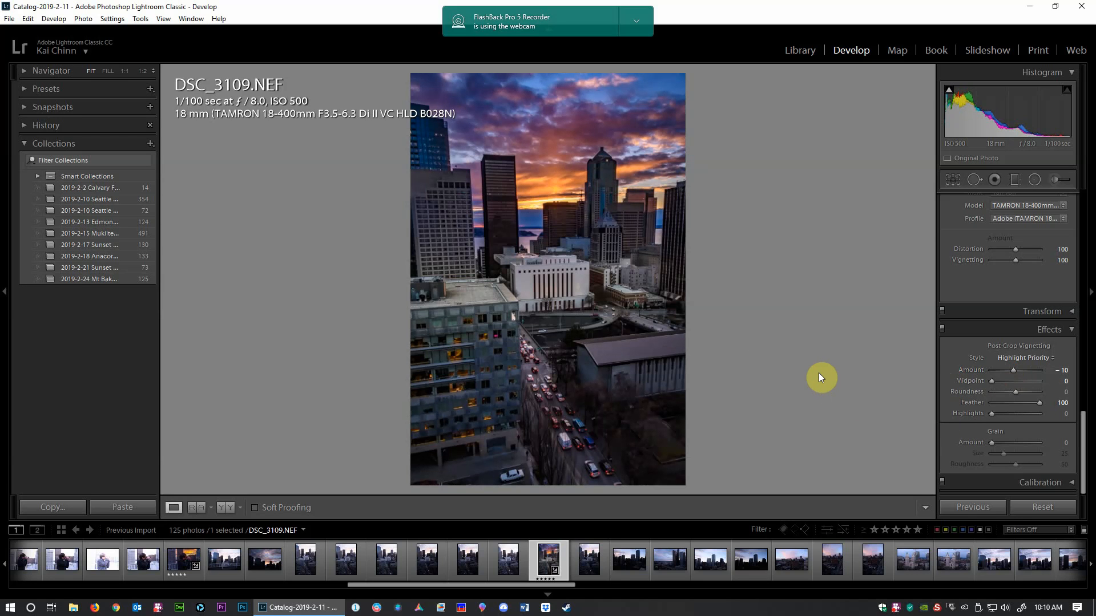
Export the photo to the Web subfolder as a JPEG with a 2048-pixel long edge and the K-BHGM-15% watermark
{"action": "key", "text": "ctrl+shift+e"}
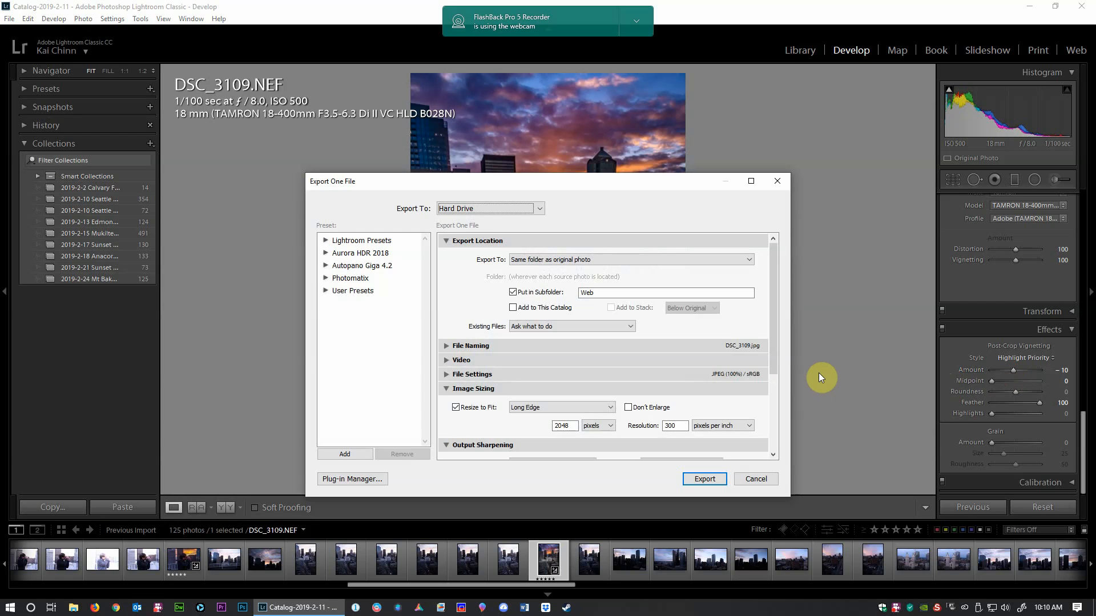
{"action": "left_click_drag", "start_coordinate": [542, 173], "coordinate": [532, 68]}
{"action": "scroll", "coordinate": [538, 353], "scroll_direction": "down", "scroll_amount": 2}
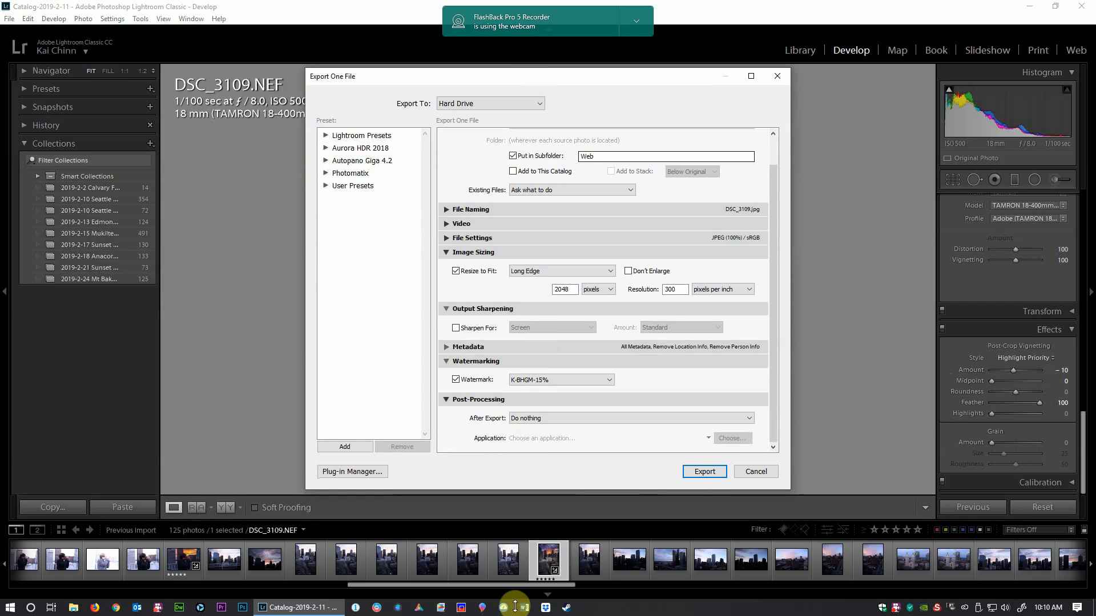
{"action": "scroll", "coordinate": [535, 386], "scroll_direction": "up", "scroll_amount": 2}
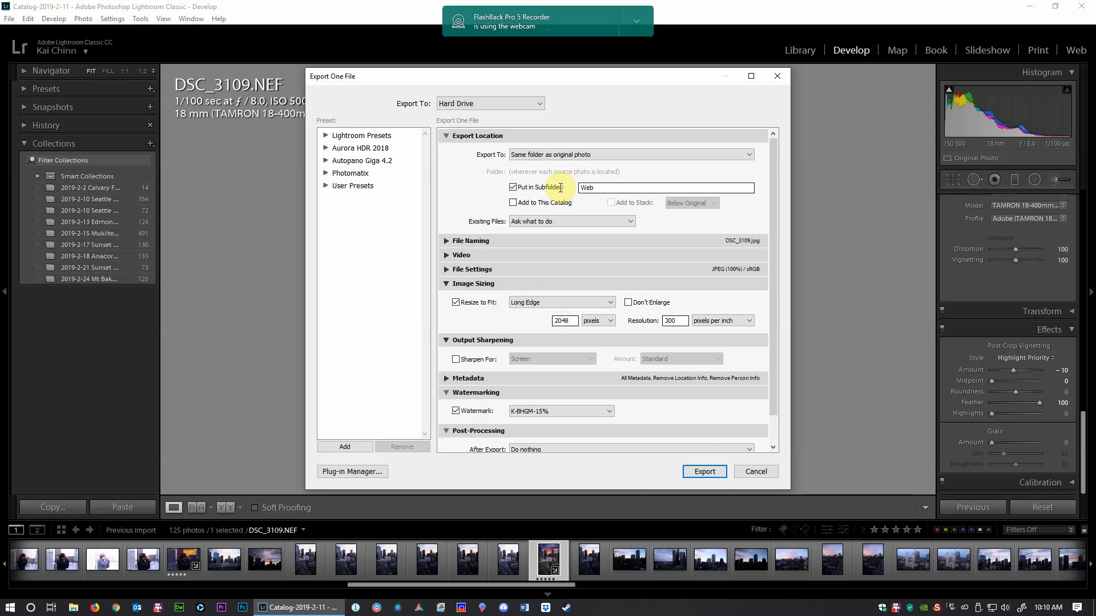
{"action": "left_click", "coordinate": [704, 472]}
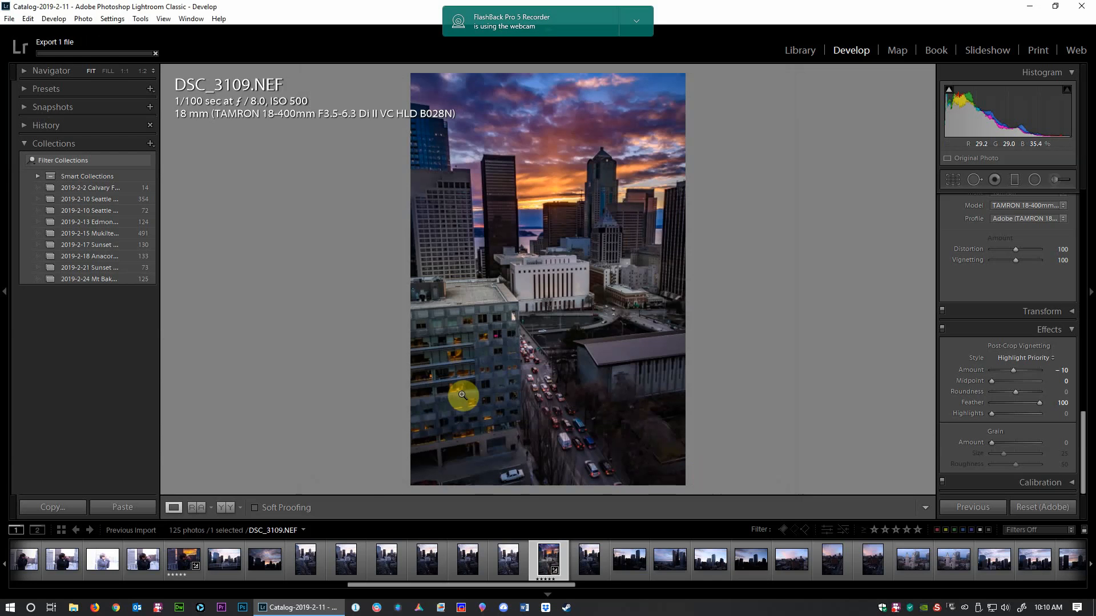
Export a second, full-size copy of the photo to a subfolder named Full, with resizing turned off
{"action": "key", "text": "ctrl+shift+e"}
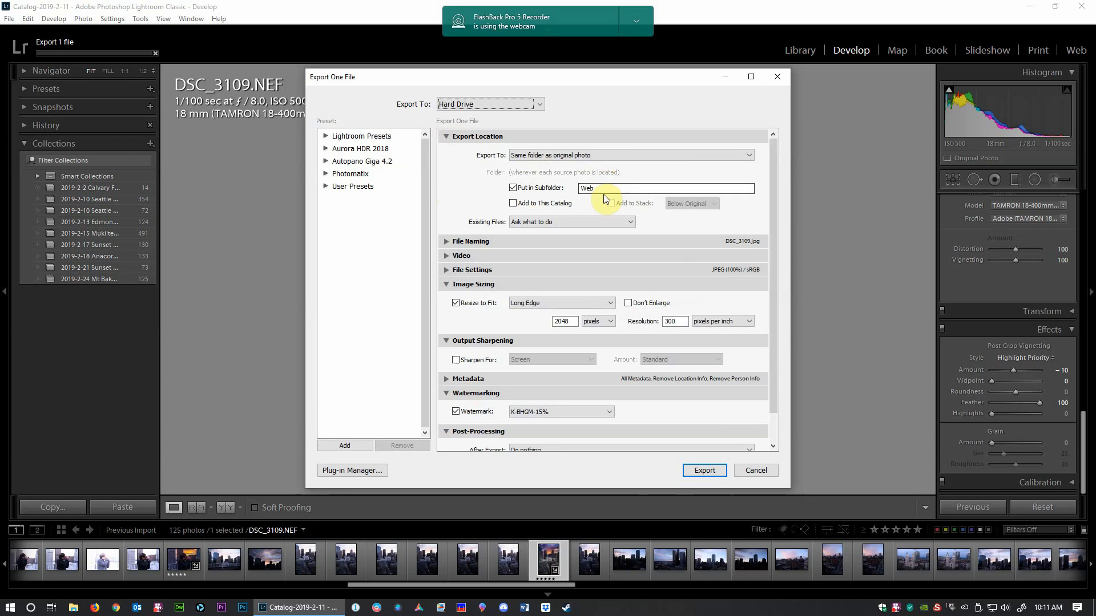
{"action": "double_click", "coordinate": [604, 189]}
{"action": "type", "text": "Full"}
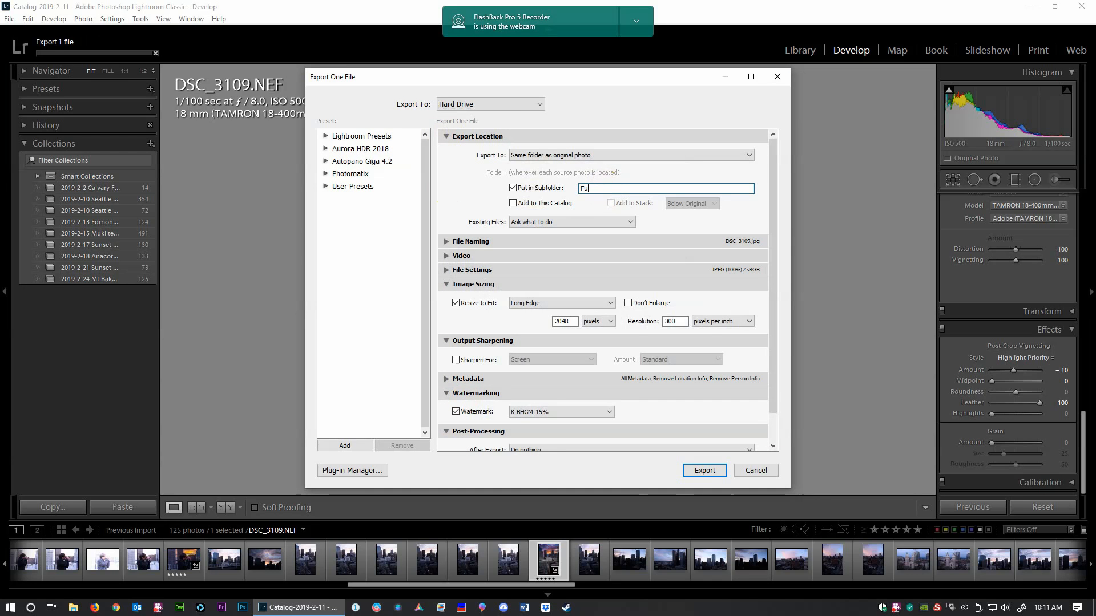
{"action": "left_click", "coordinate": [456, 303]}
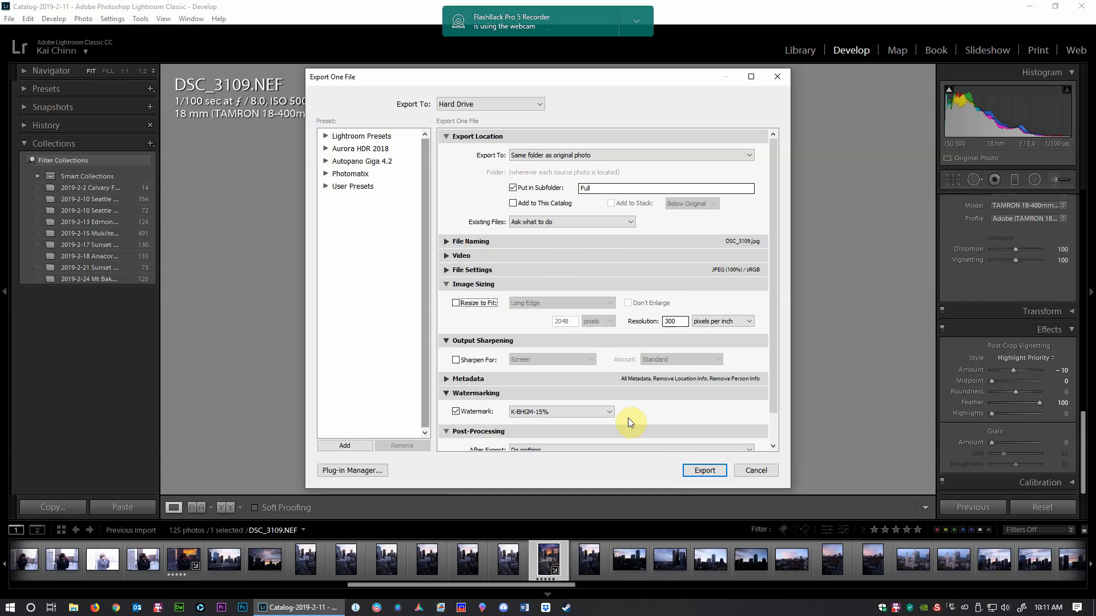
{"action": "left_click", "coordinate": [704, 471]}
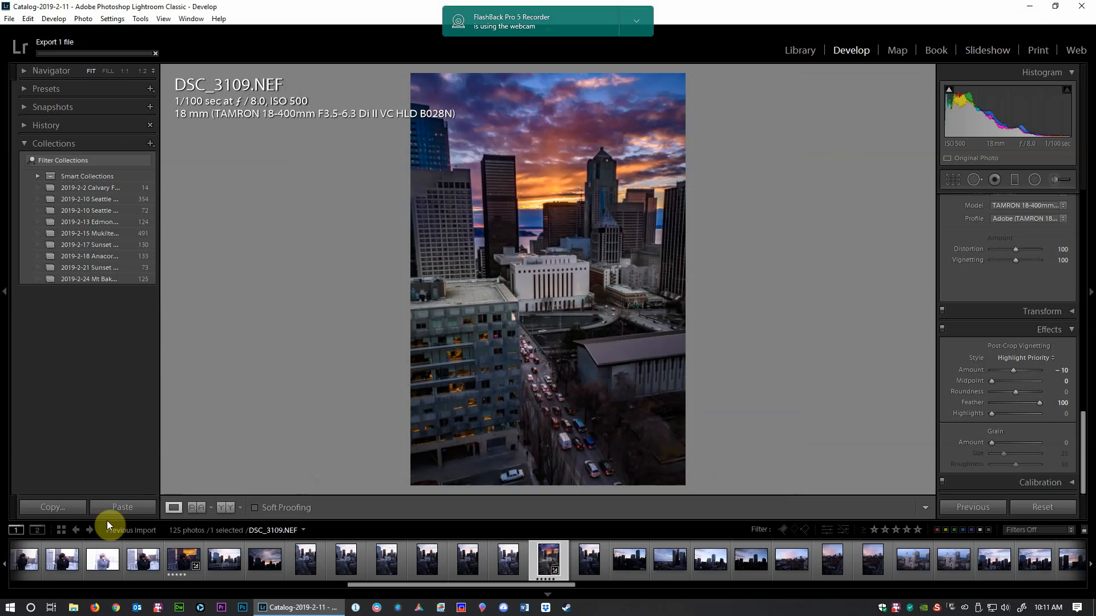
Switch to File Explorer and open the 2019-2-25 Sunset over Seattle folder inside Photos on the RS-1 (F:) drive
{"action": "left_click", "coordinate": [77, 609]}
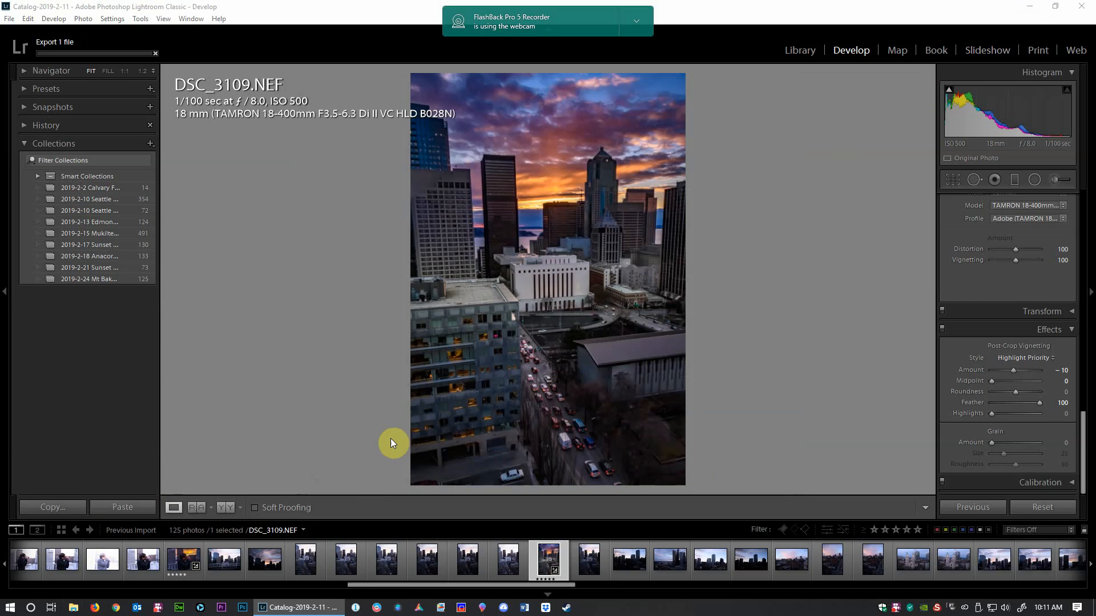
{"action": "left_click", "coordinate": [74, 606]}
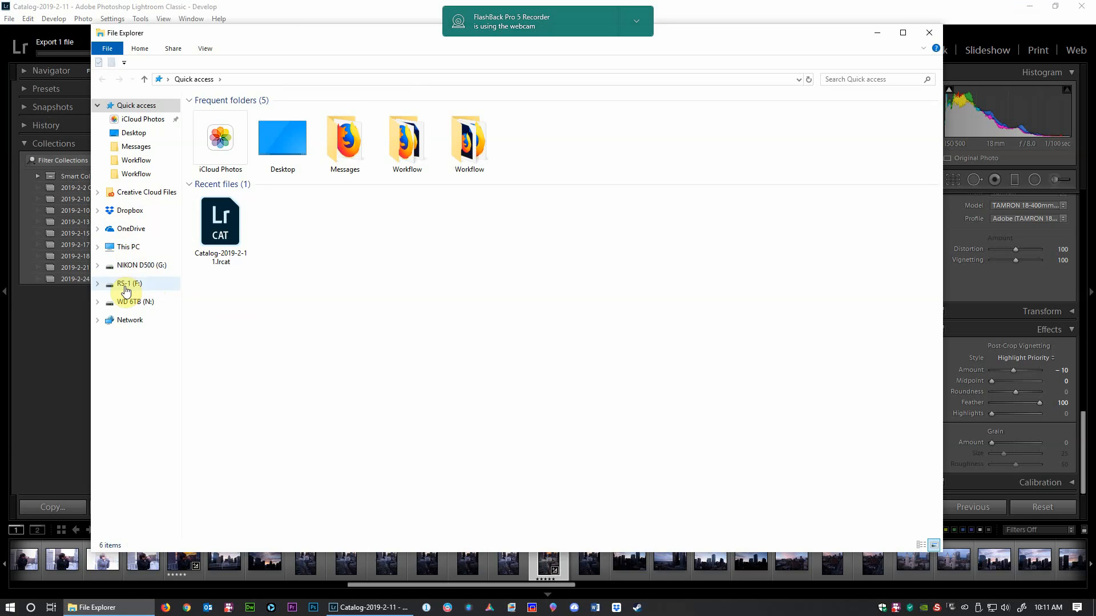
{"action": "left_click", "coordinate": [123, 283]}
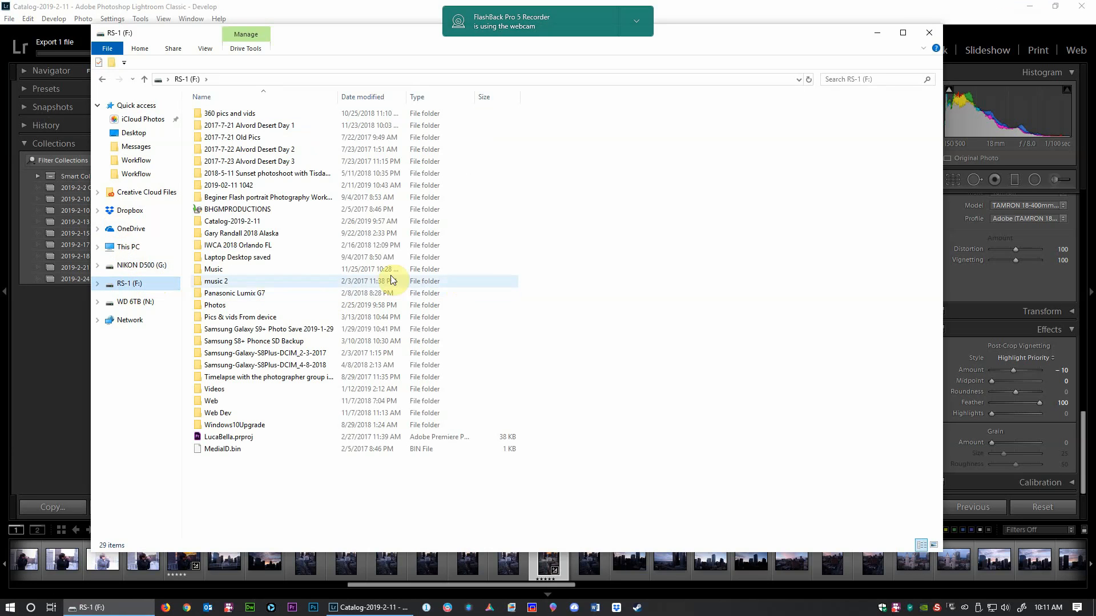
{"action": "left_click", "coordinate": [279, 306]}
{"action": "double_click", "coordinate": [276, 308]}
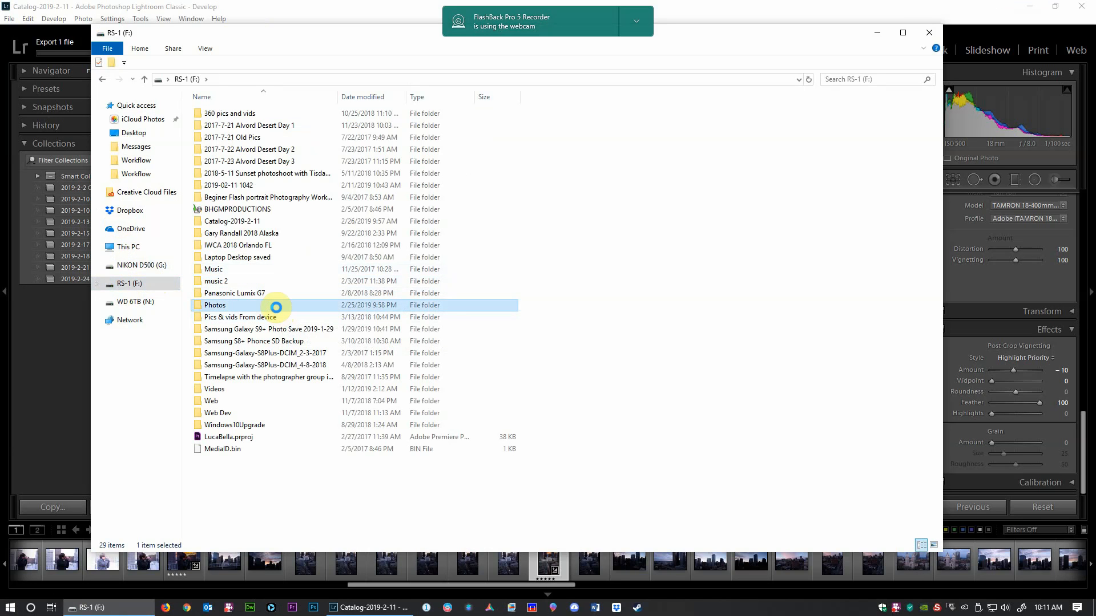
{"action": "scroll", "coordinate": [282, 312], "scroll_direction": "down", "scroll_amount": 12}
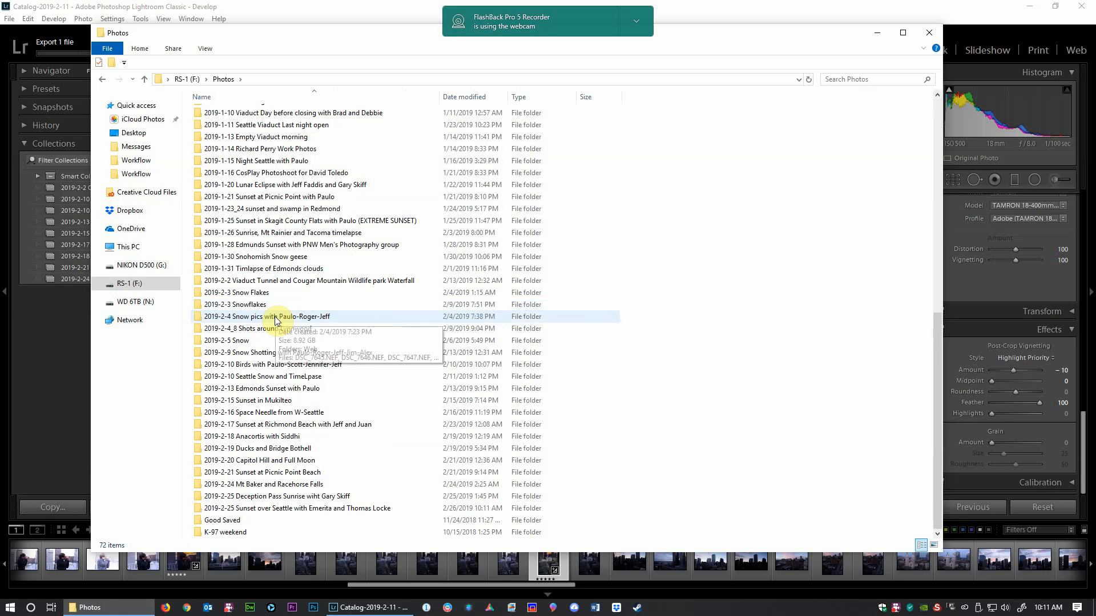
{"action": "double_click", "coordinate": [278, 509]}
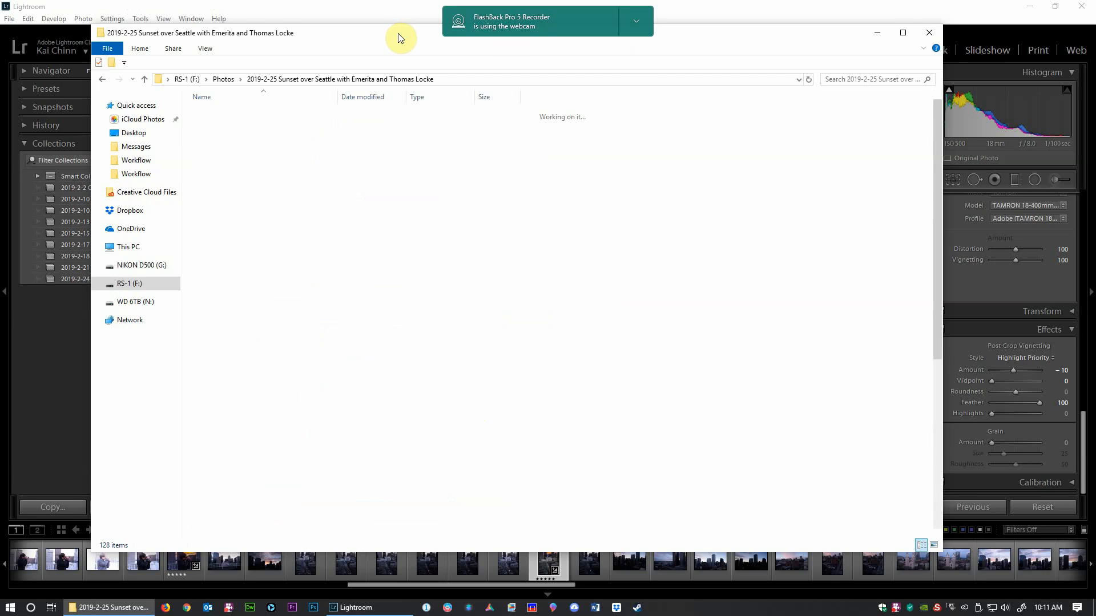
{"action": "left_click_drag", "start_coordinate": [401, 37], "coordinate": [456, 32]}
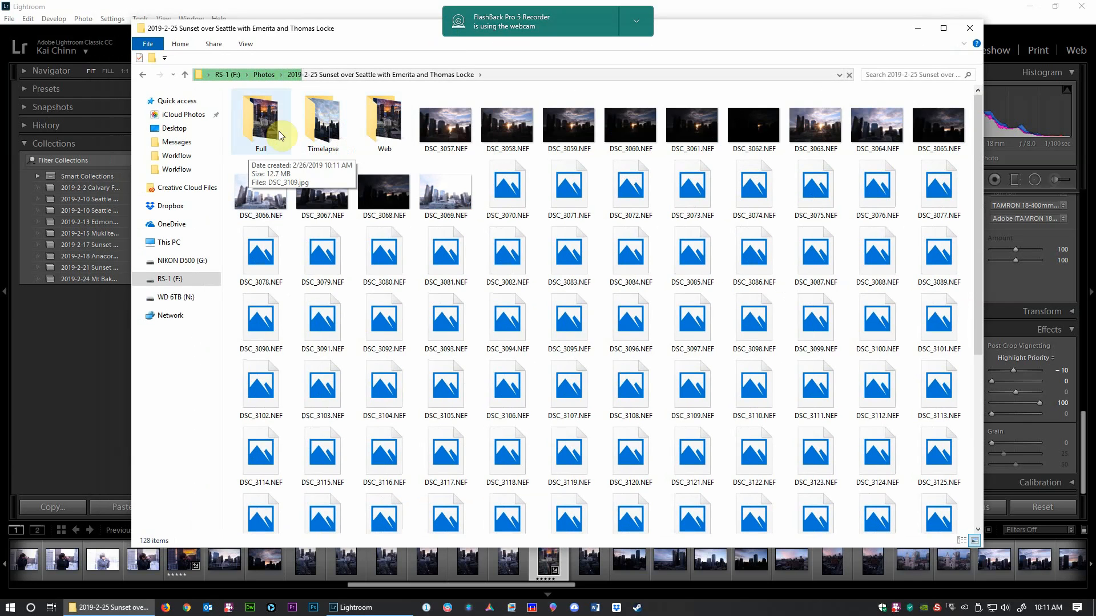
Open DSC_3109.jpg from the Web subfolder in Photos, making Photos the default app for .jpg files
{"action": "left_click", "coordinate": [392, 124]}
{"action": "double_click", "coordinate": [392, 122]}
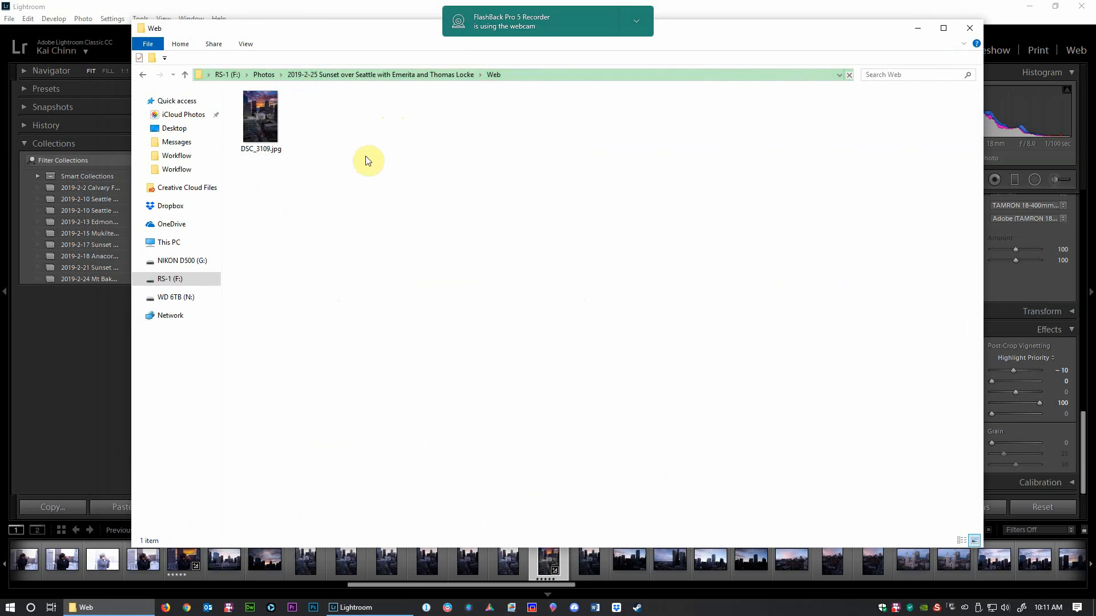
{"action": "left_click", "coordinate": [261, 125]}
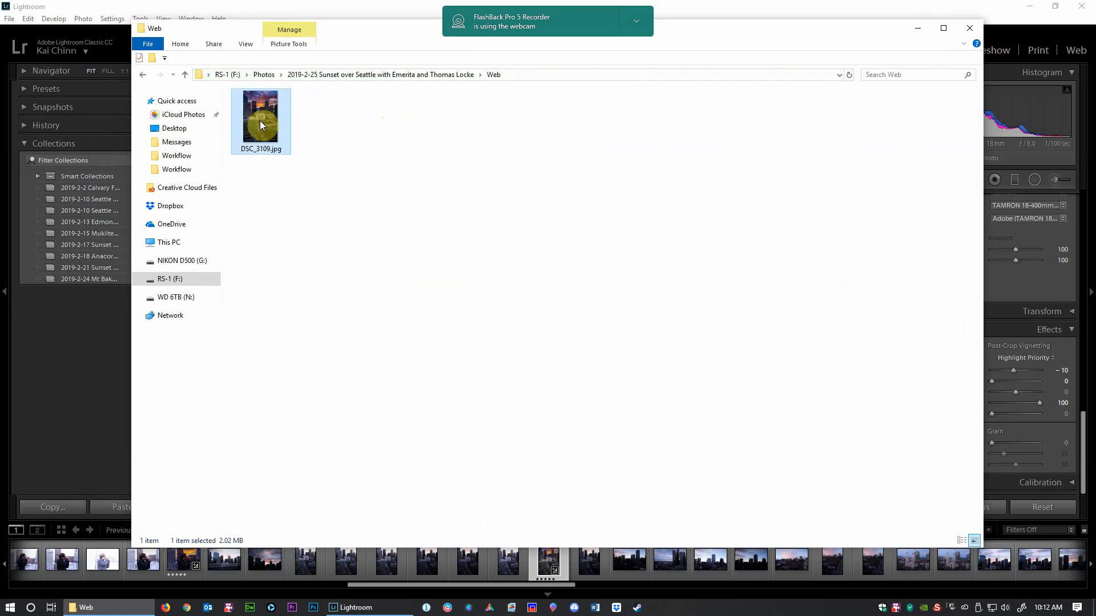
{"action": "double_click", "coordinate": [260, 125]}
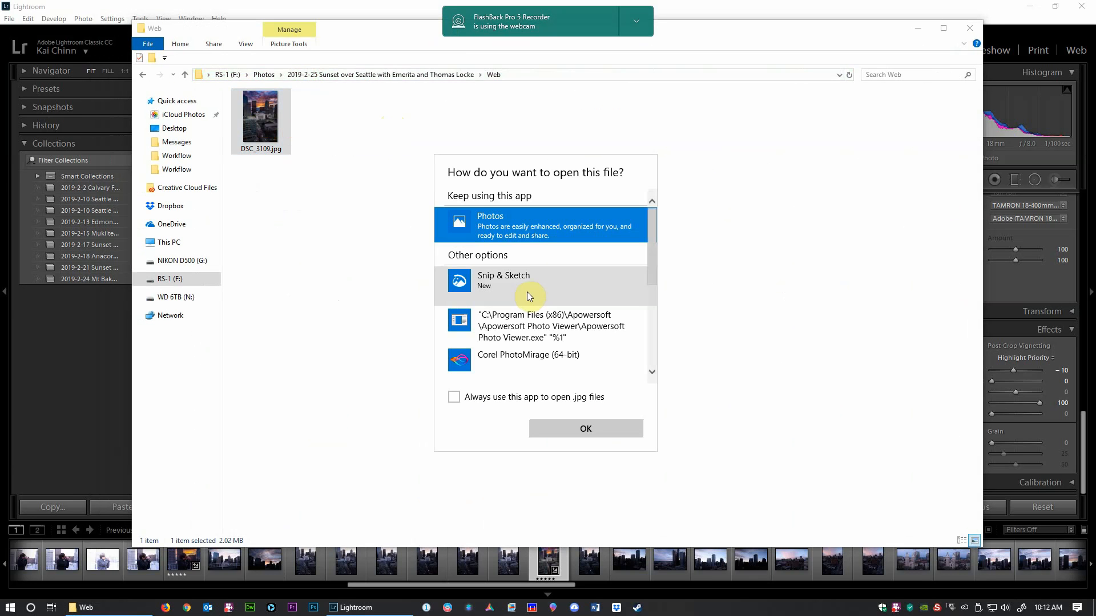
{"action": "left_click", "coordinate": [533, 400]}
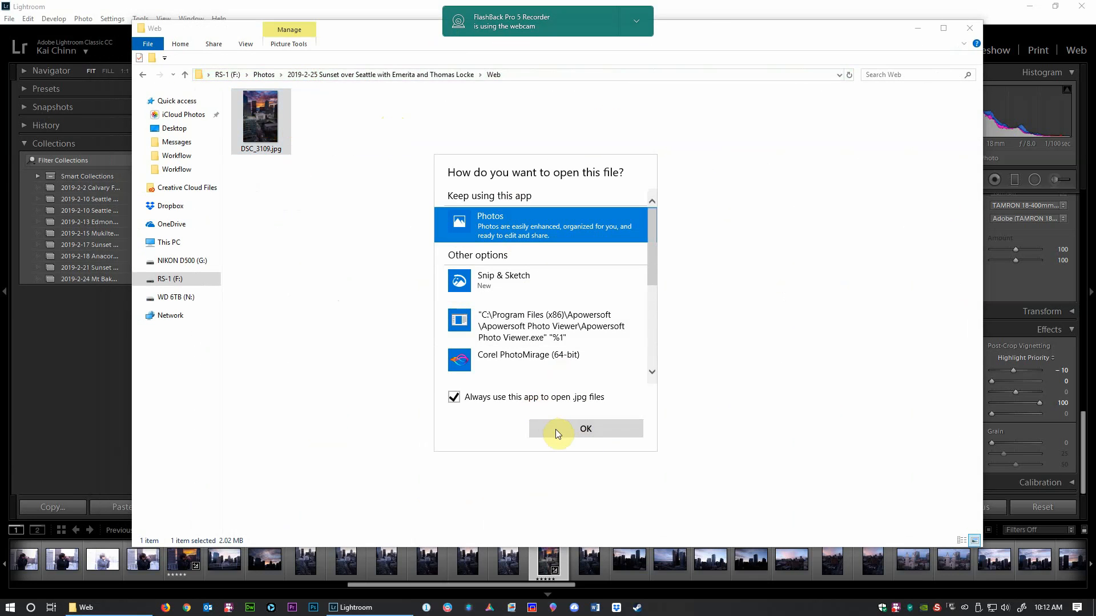
{"action": "left_click", "coordinate": [556, 429]}
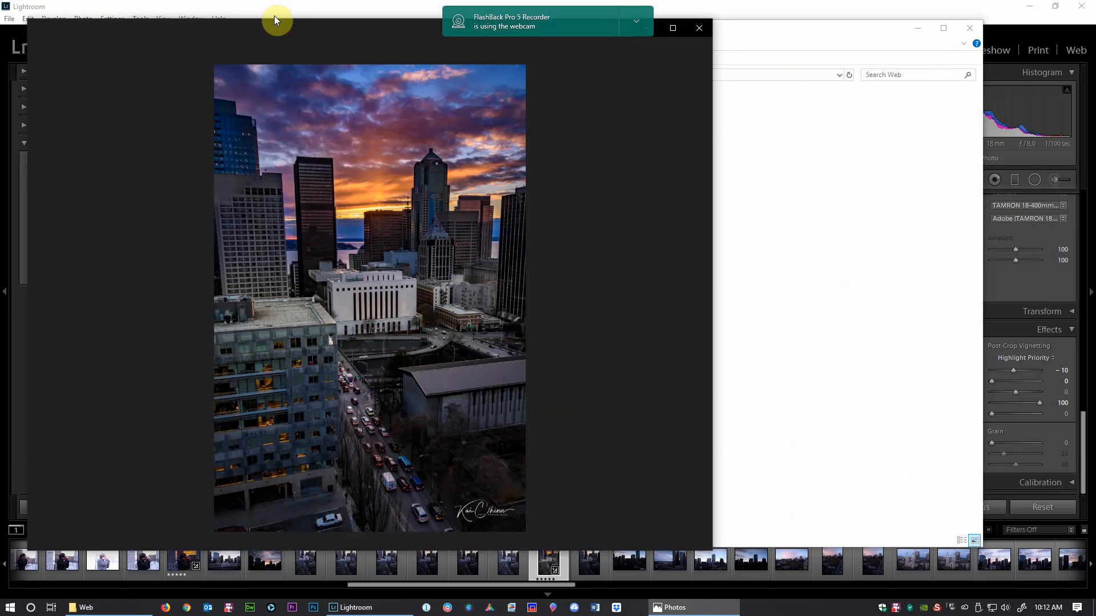
{"action": "left_click_drag", "start_coordinate": [273, 29], "coordinate": [438, 37]}
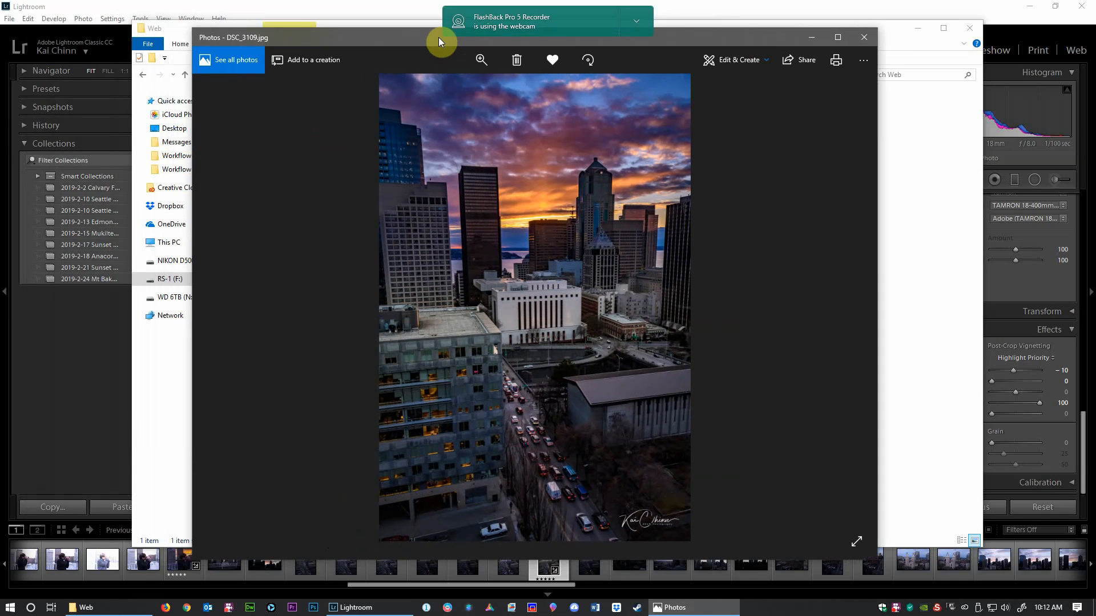